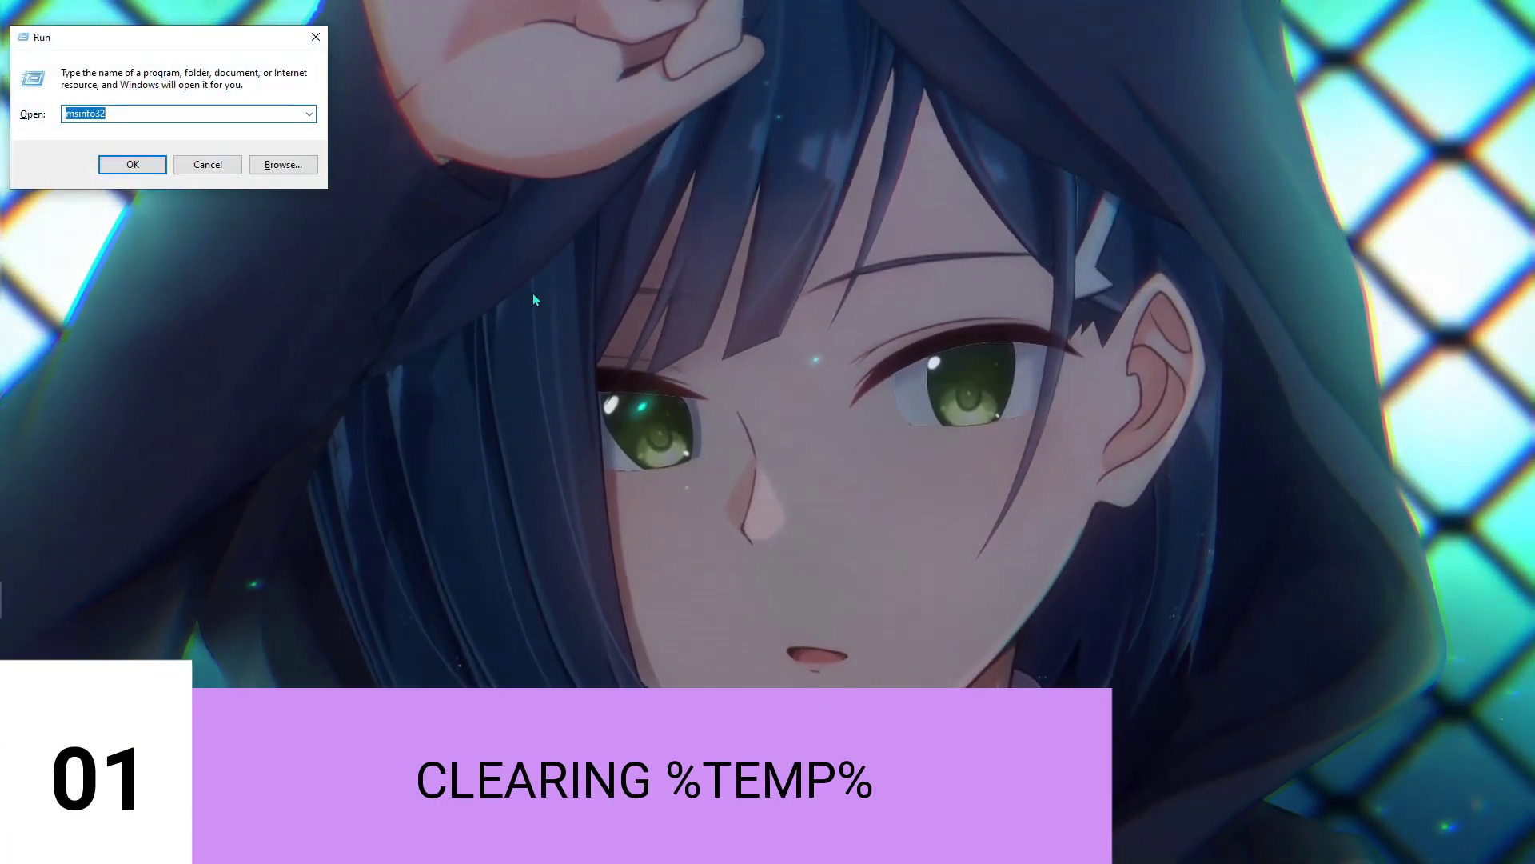
Open the %temp% folder through Run and delete all its contents, skipping items that are in use or need administrator permission.
type("%")
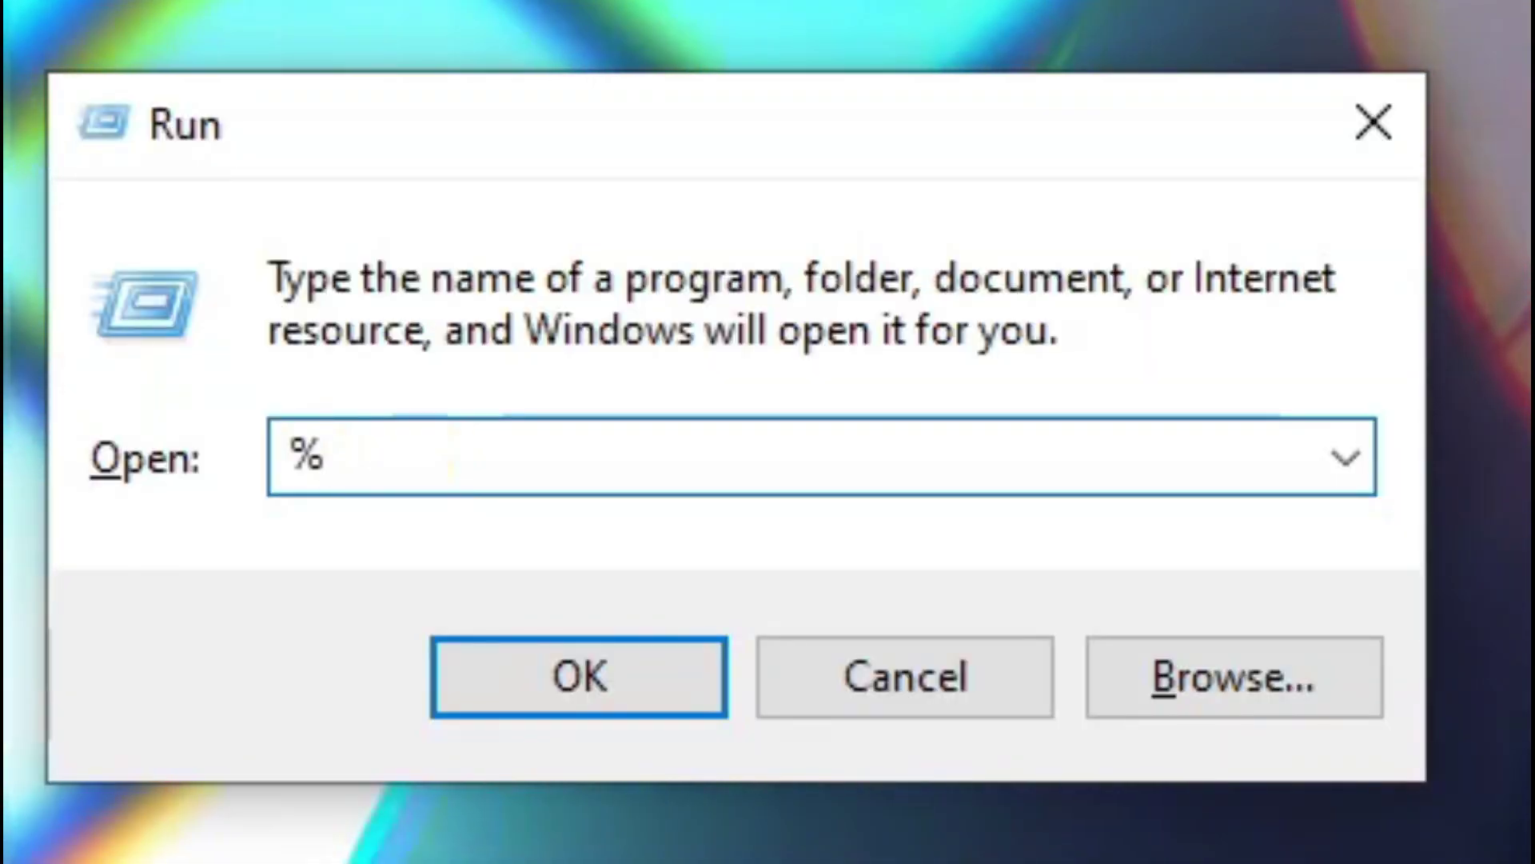
type("temp%")
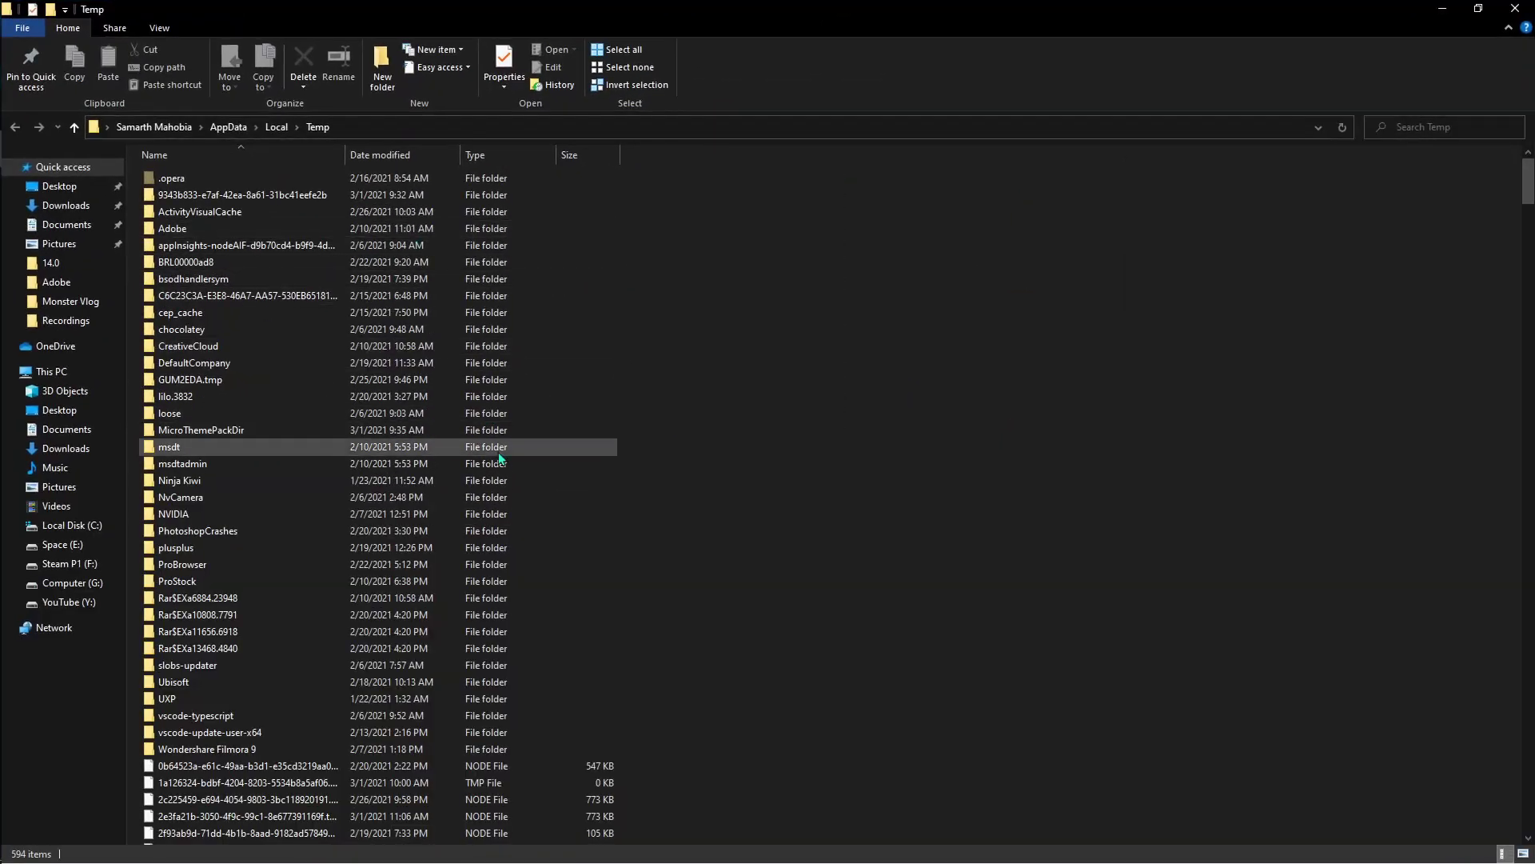
scroll(930, 408, "down", 6)
key("ctrl+a")
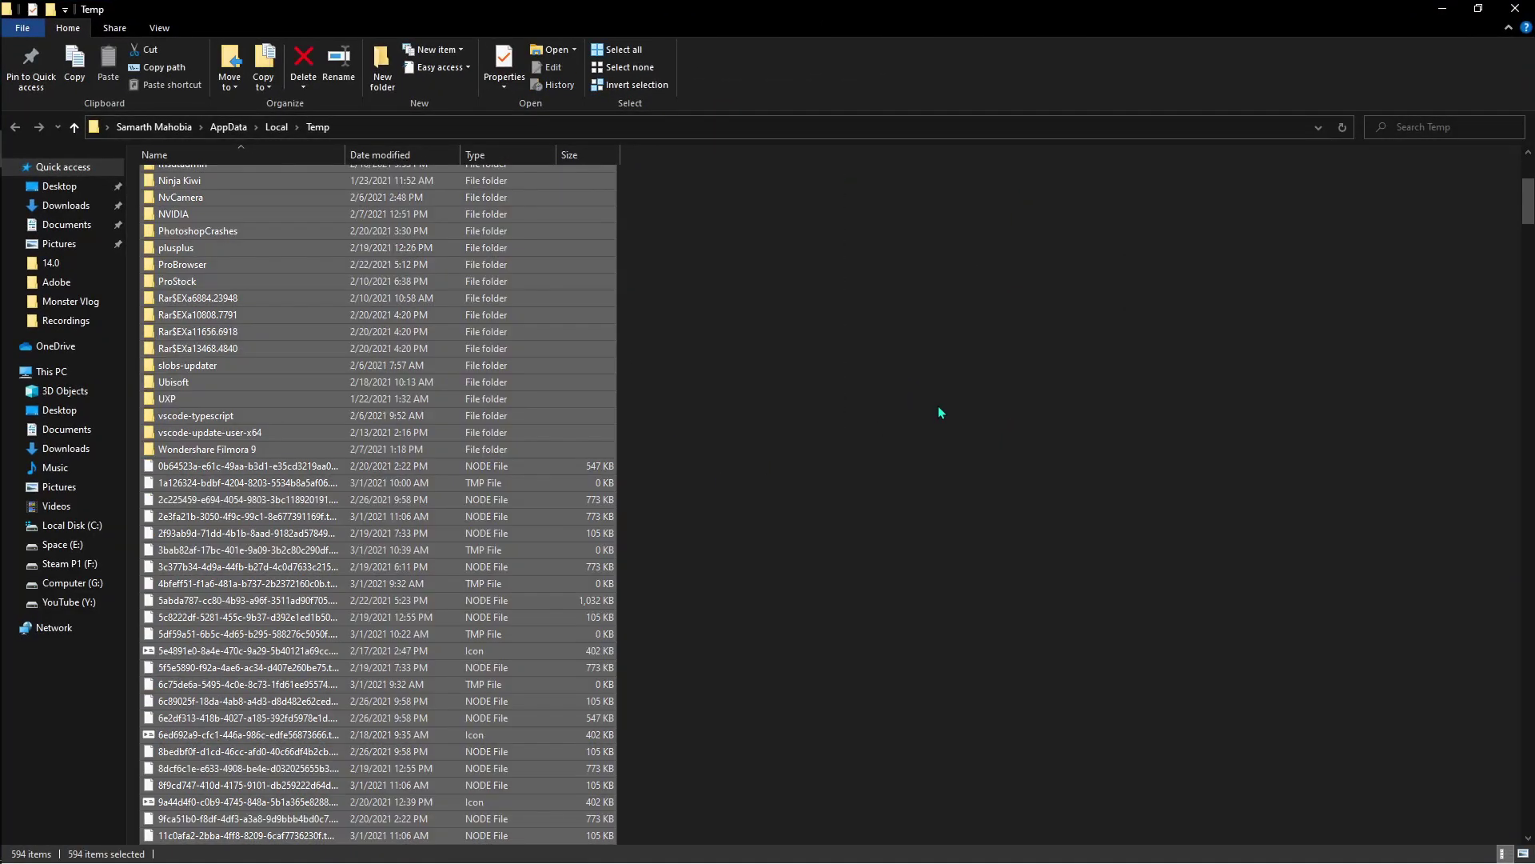
key("Delete")
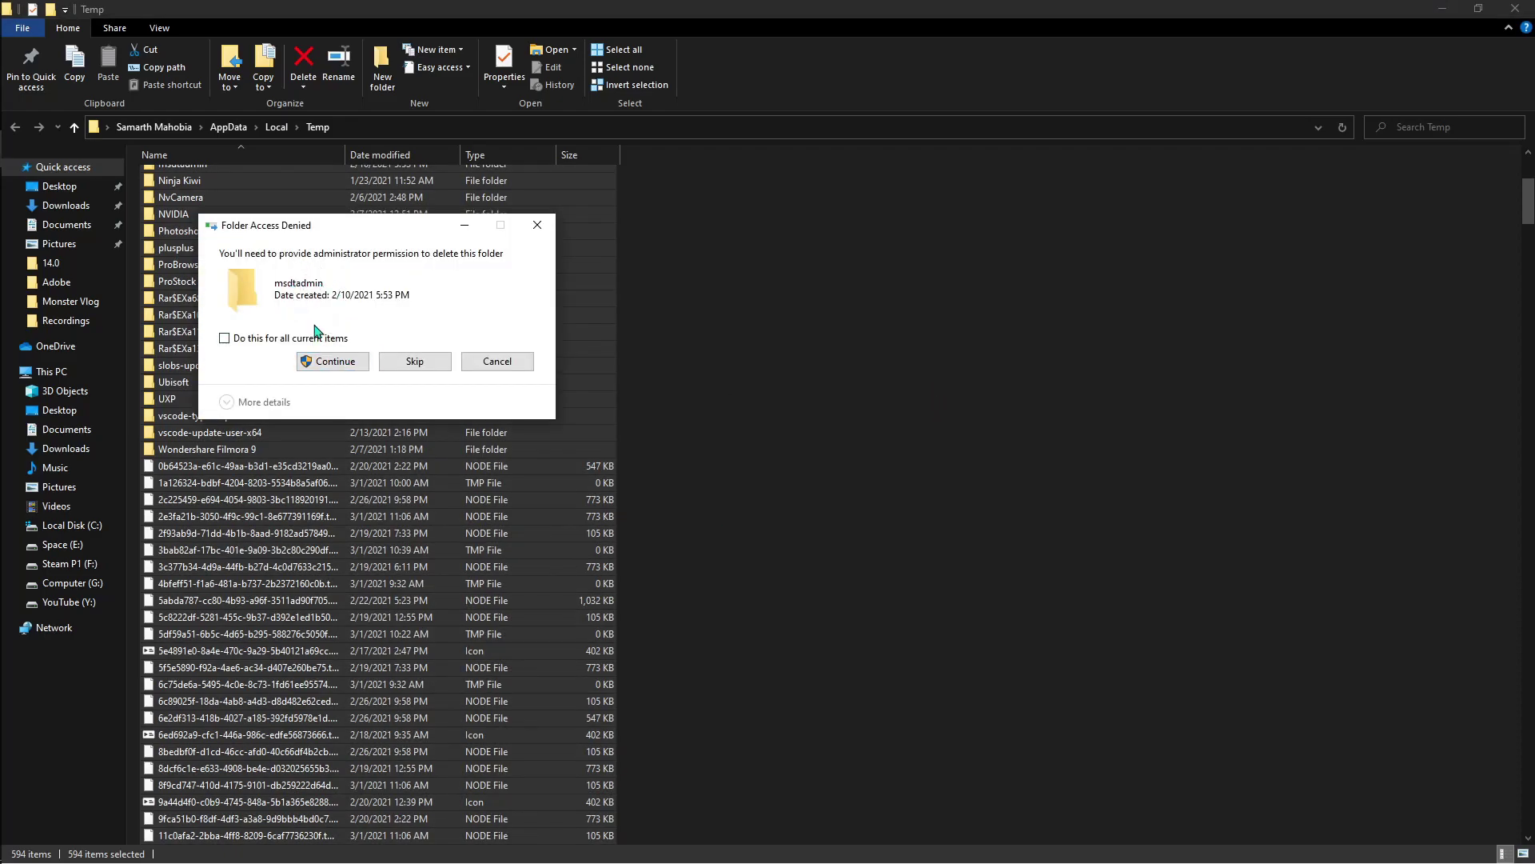
left_click(413, 364)
left_click(411, 369)
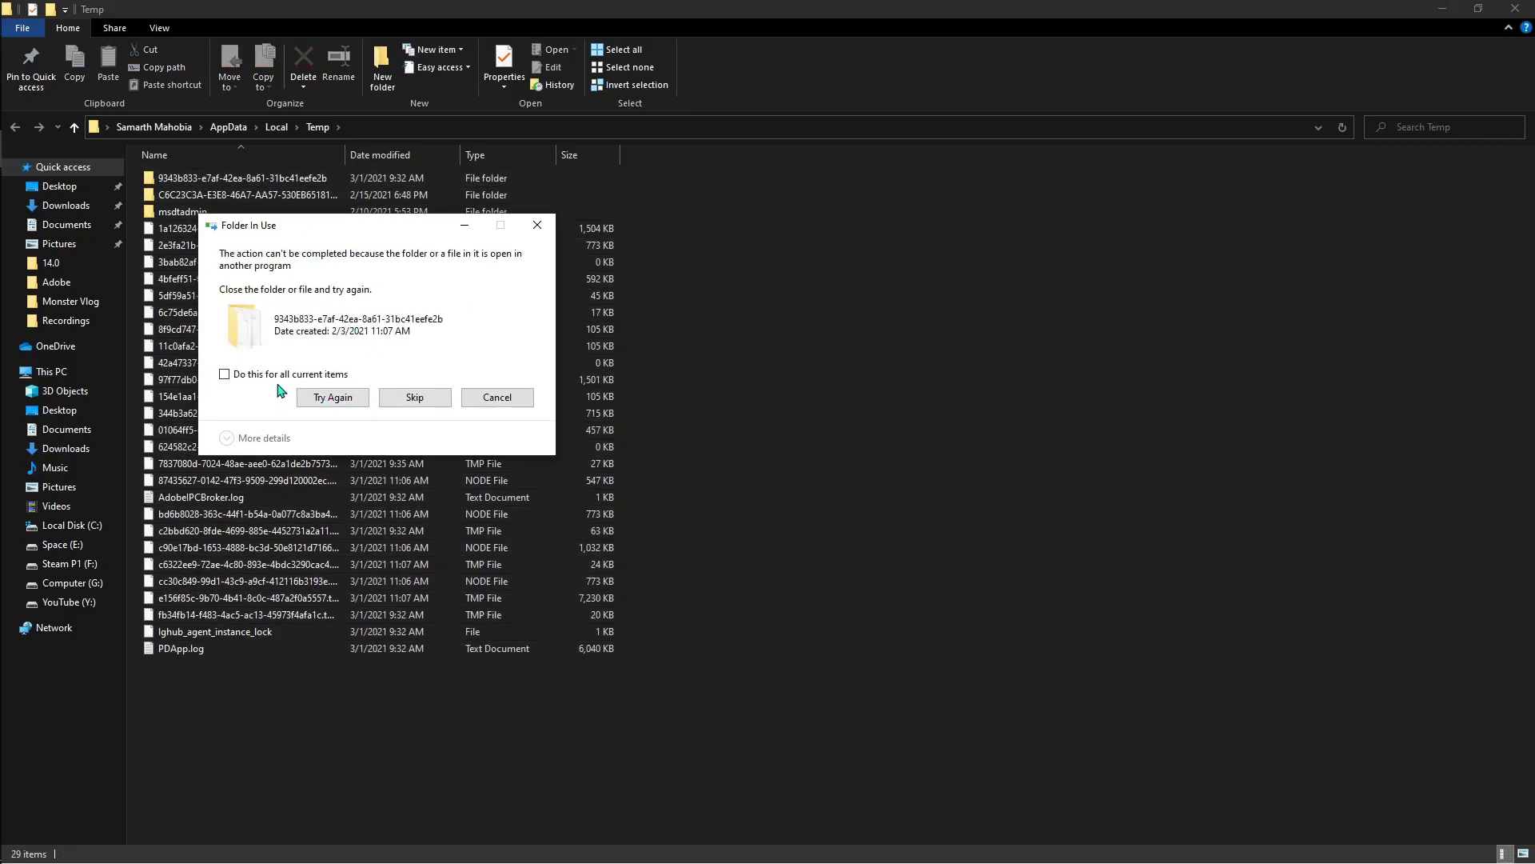
left_click(412, 400)
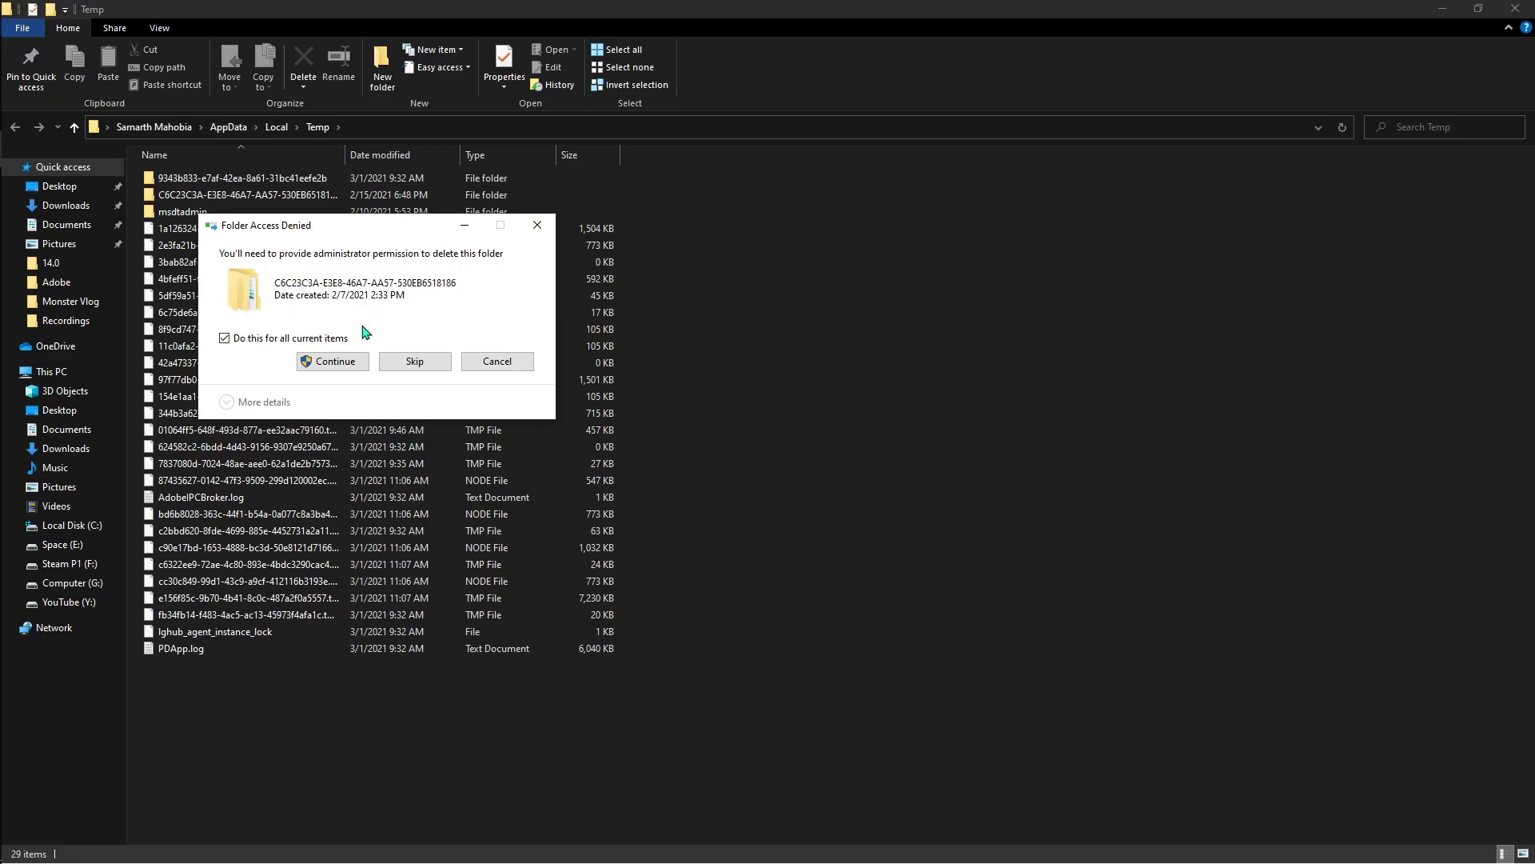
left_click(416, 362)
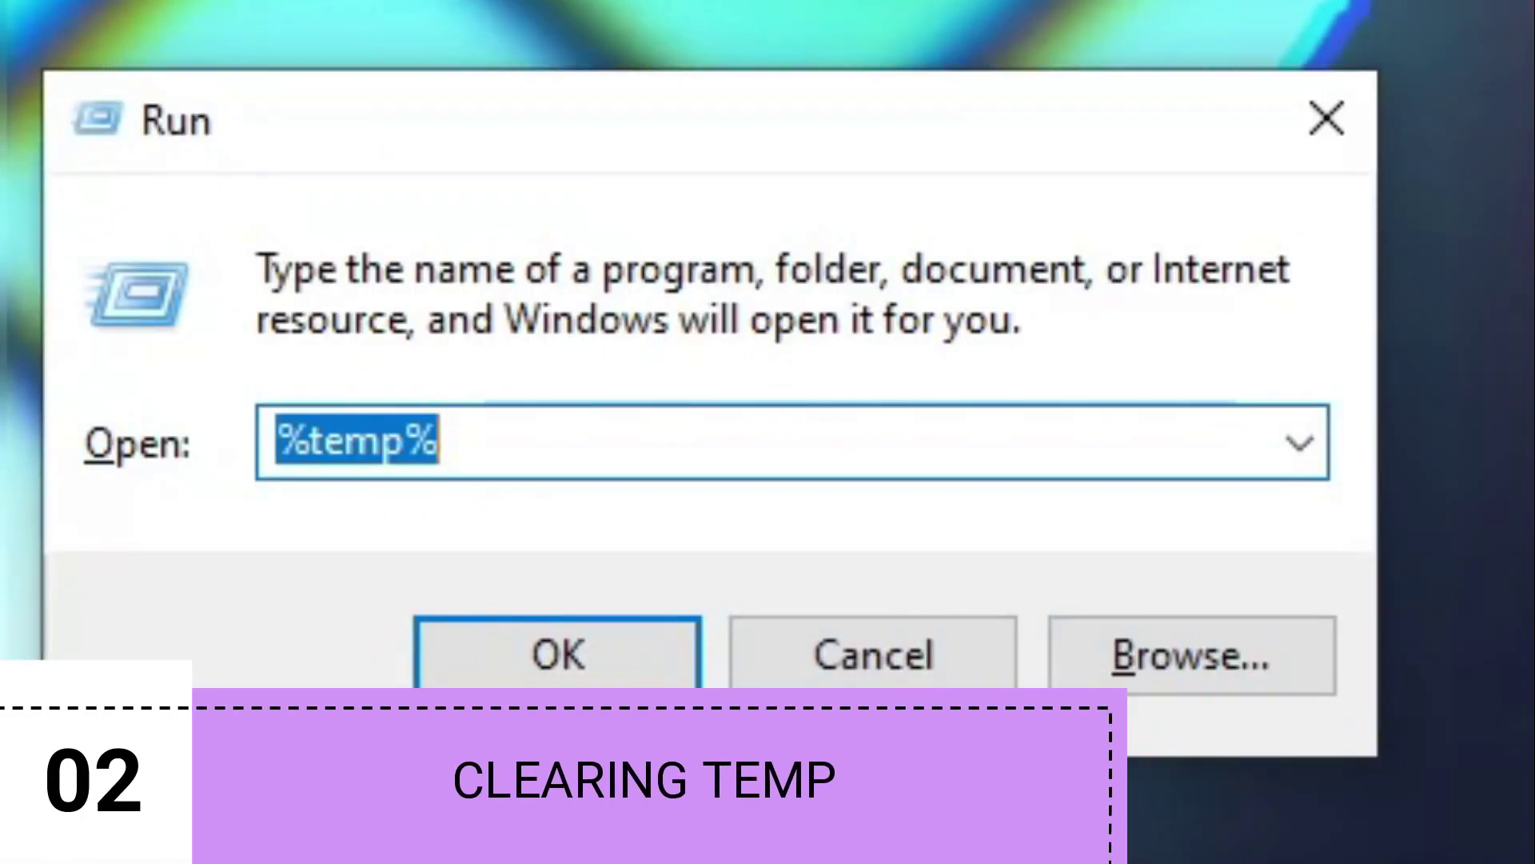
Open the Windows temp folder through Run, grant permanent access to it, and delete all its contents.
type("temp")
key("Return")
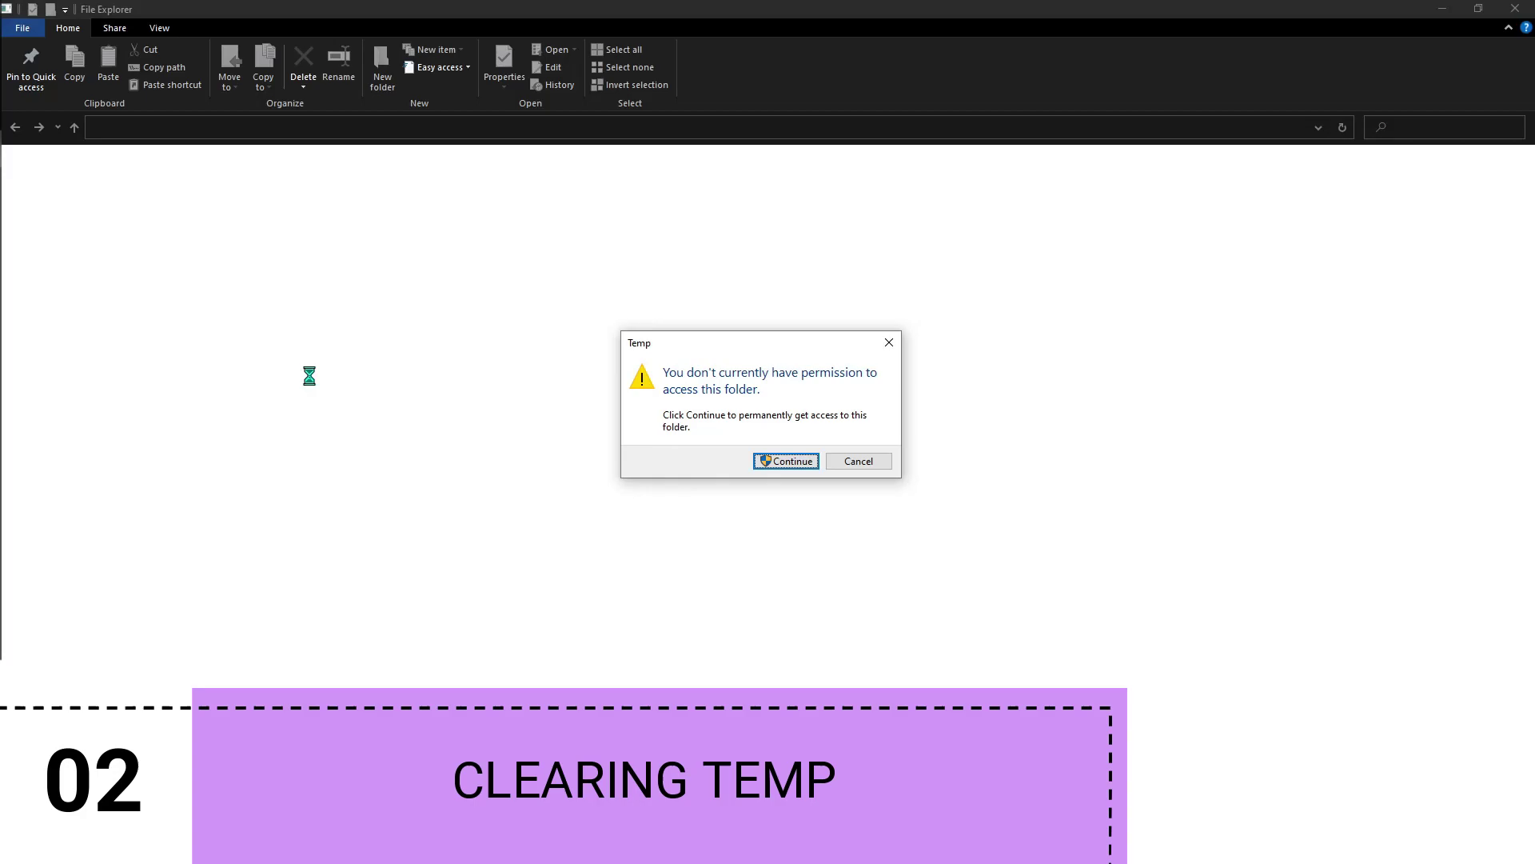
left_click(809, 468)
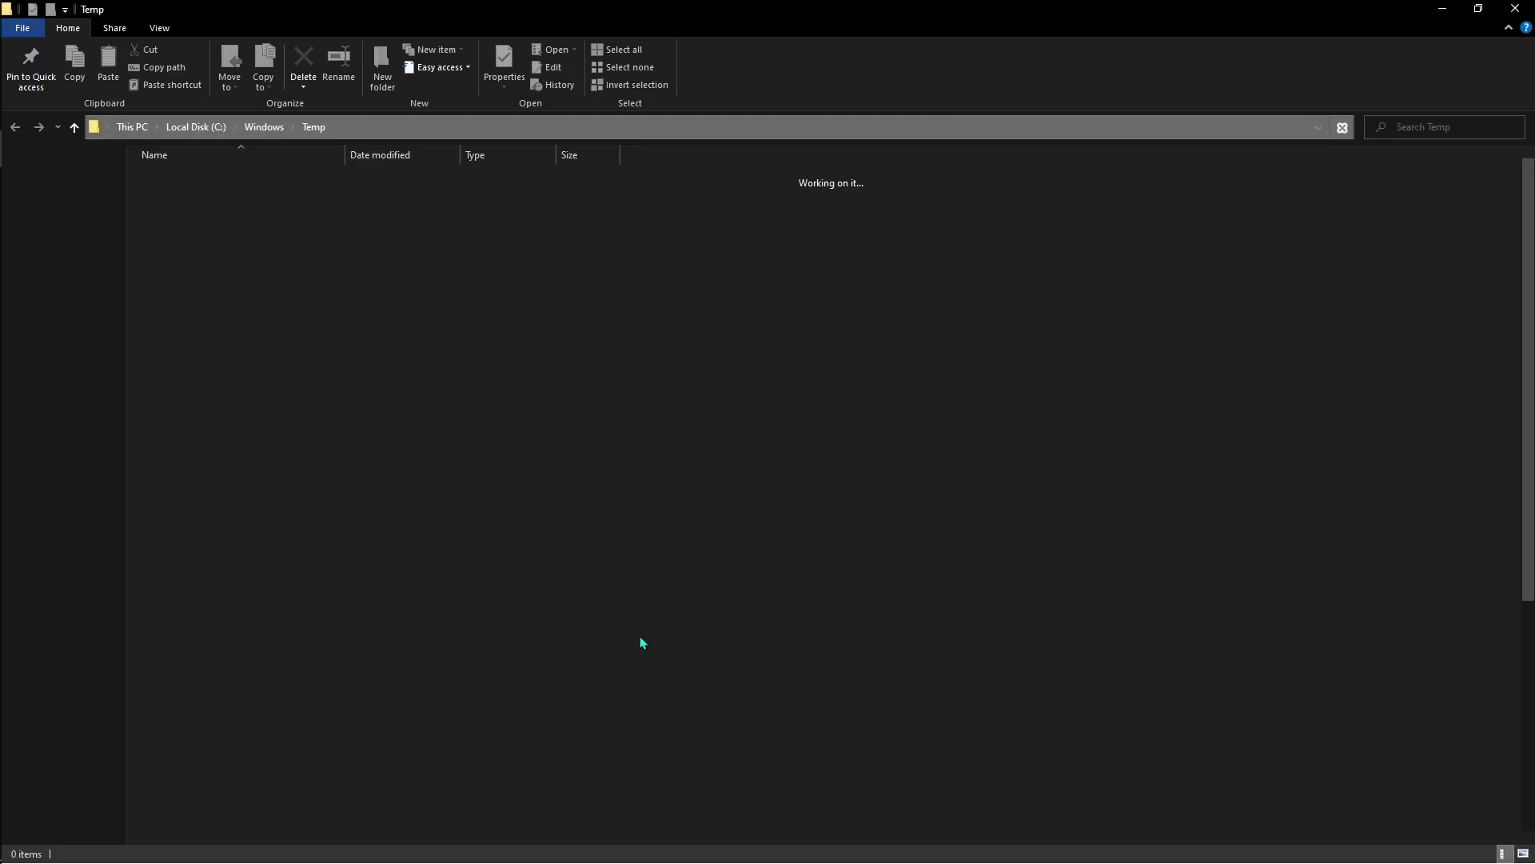
scroll(520, 396, "down", 5)
left_click(499, 352)
key("ctrl+a")
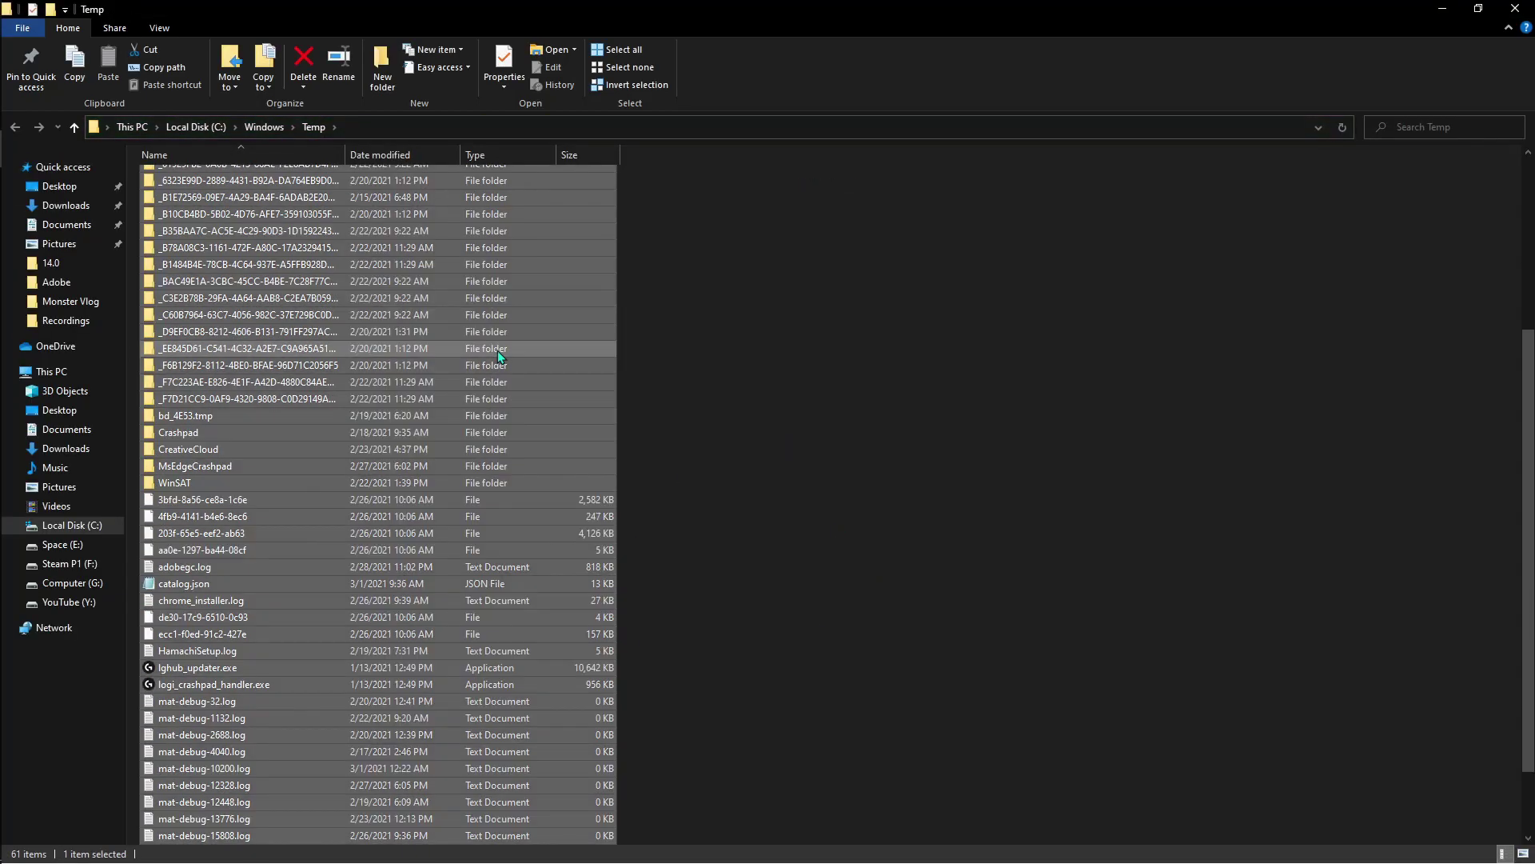
key("Delete")
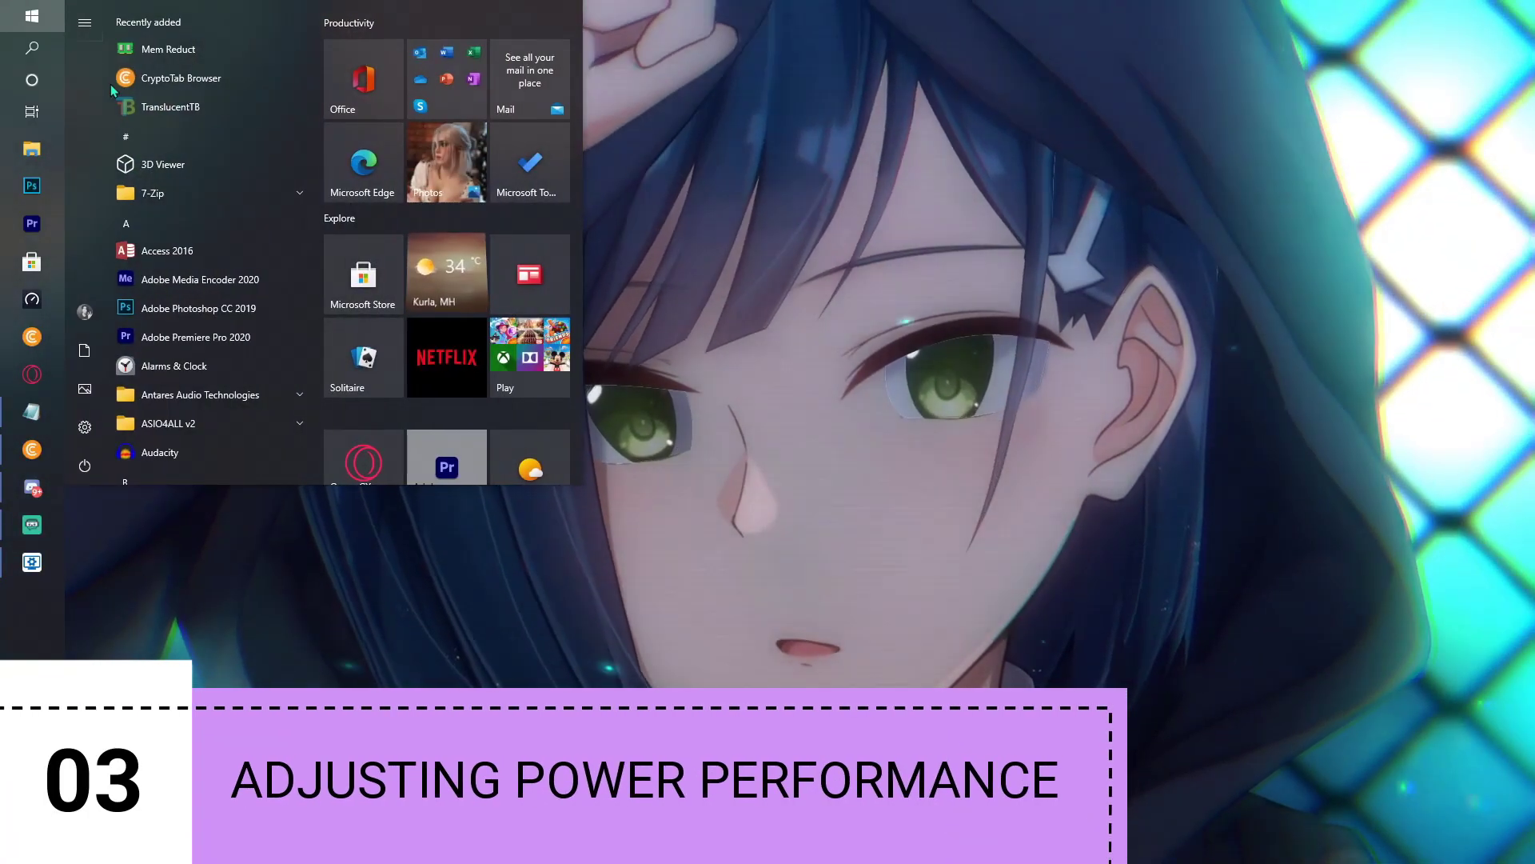
Open Control Panel, search for "power", and show the additional power plans in the power-saving settings.
type("cont")
key("Return")
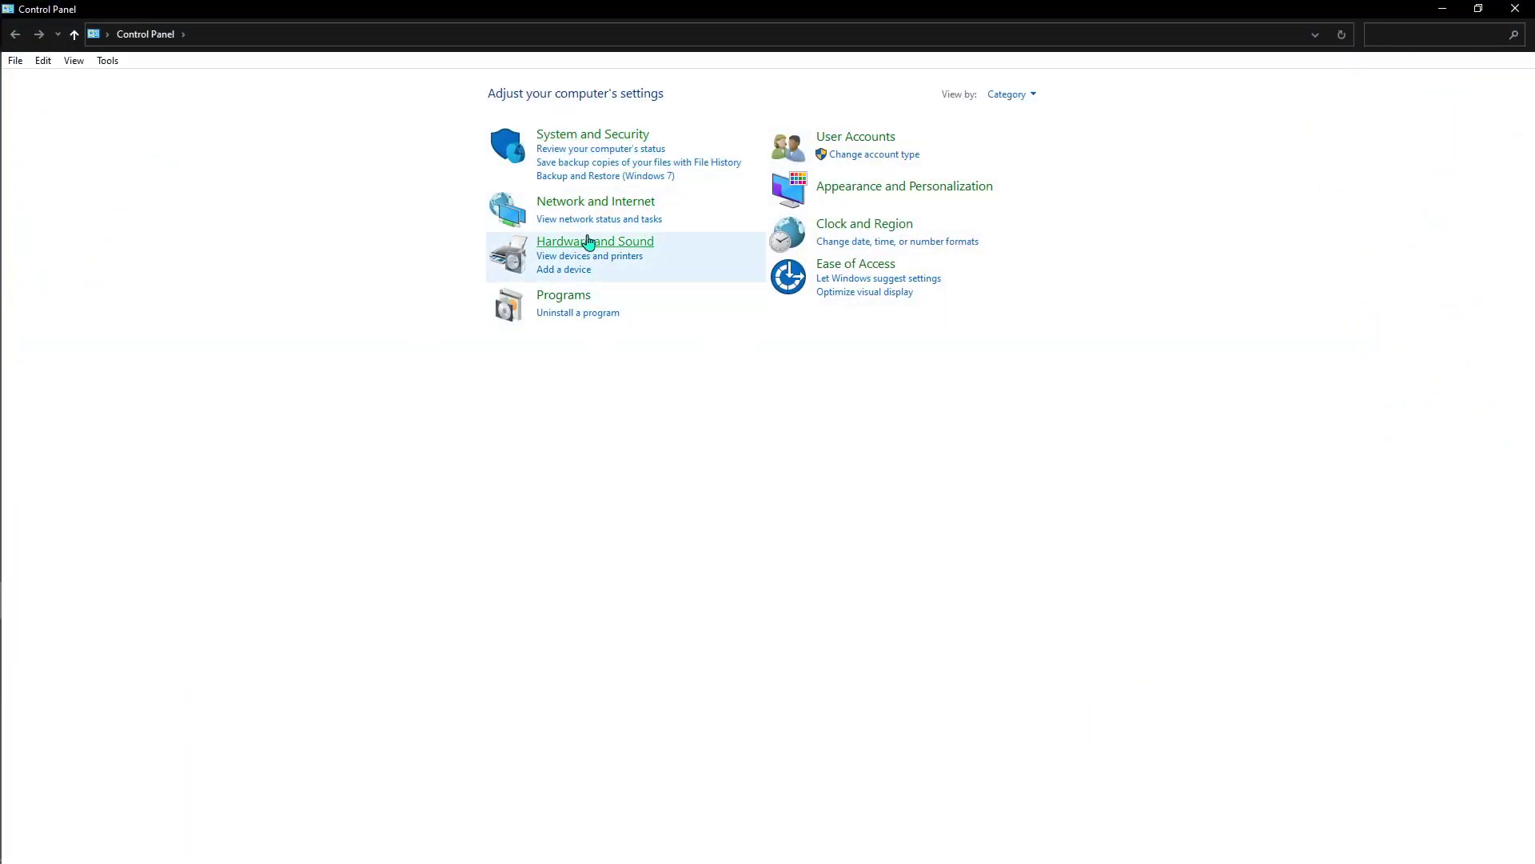
left_click(1417, 35)
type("pow")
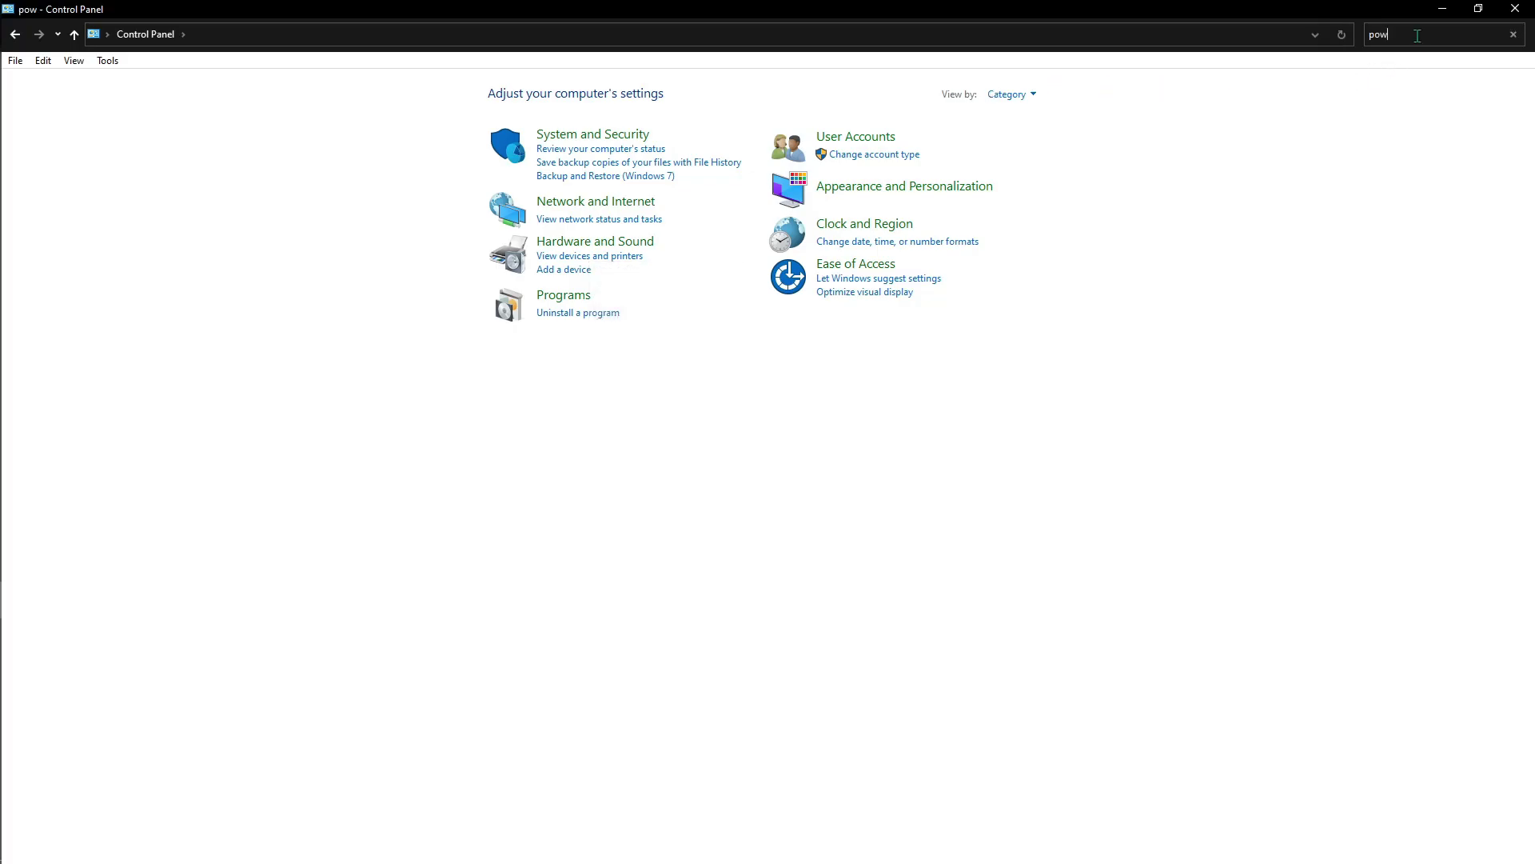
type("er")
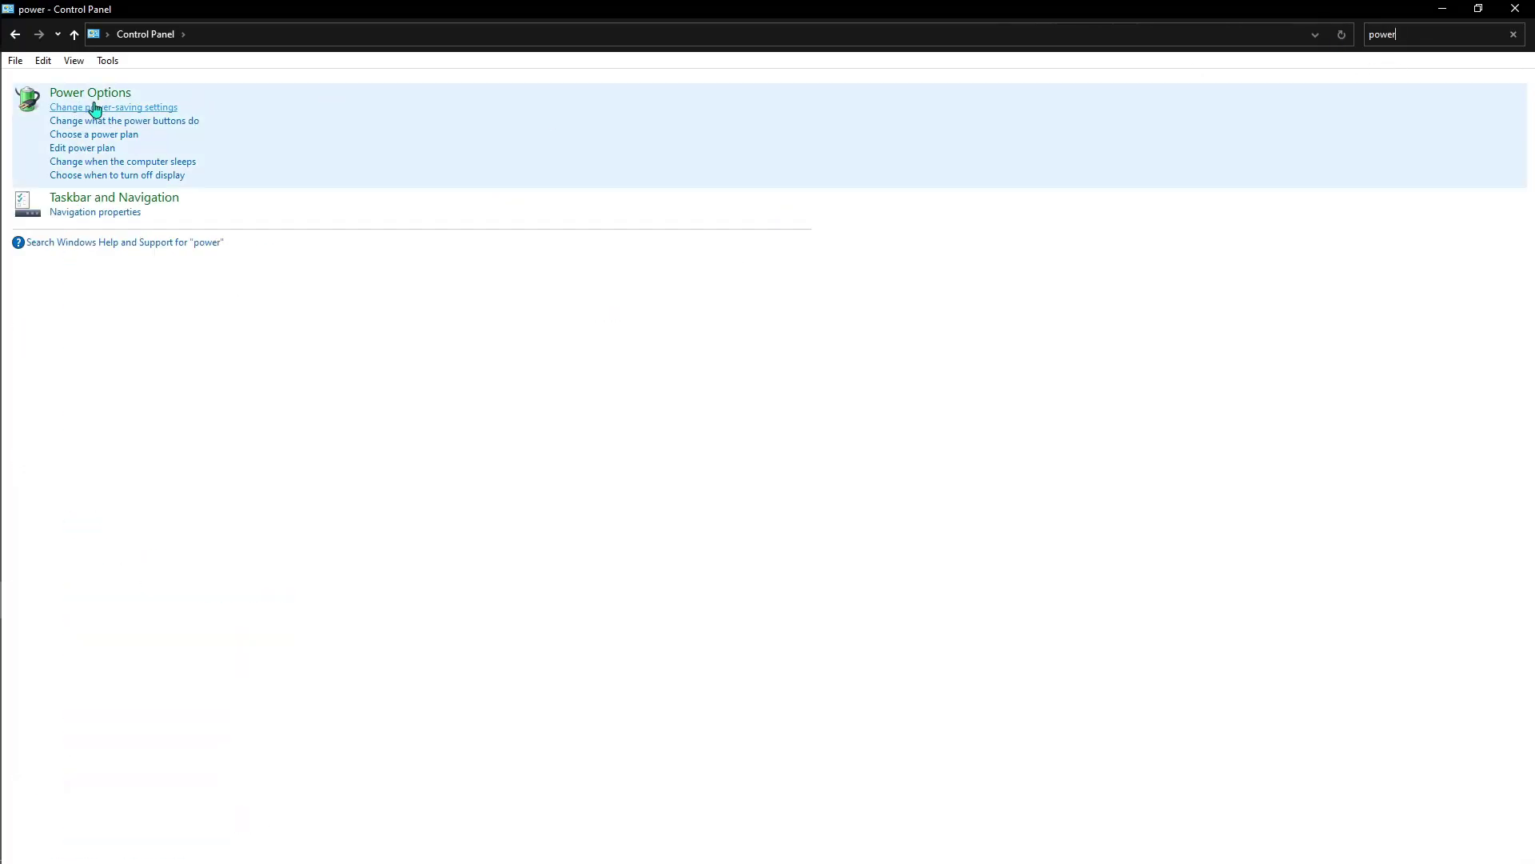
left_click(92, 108)
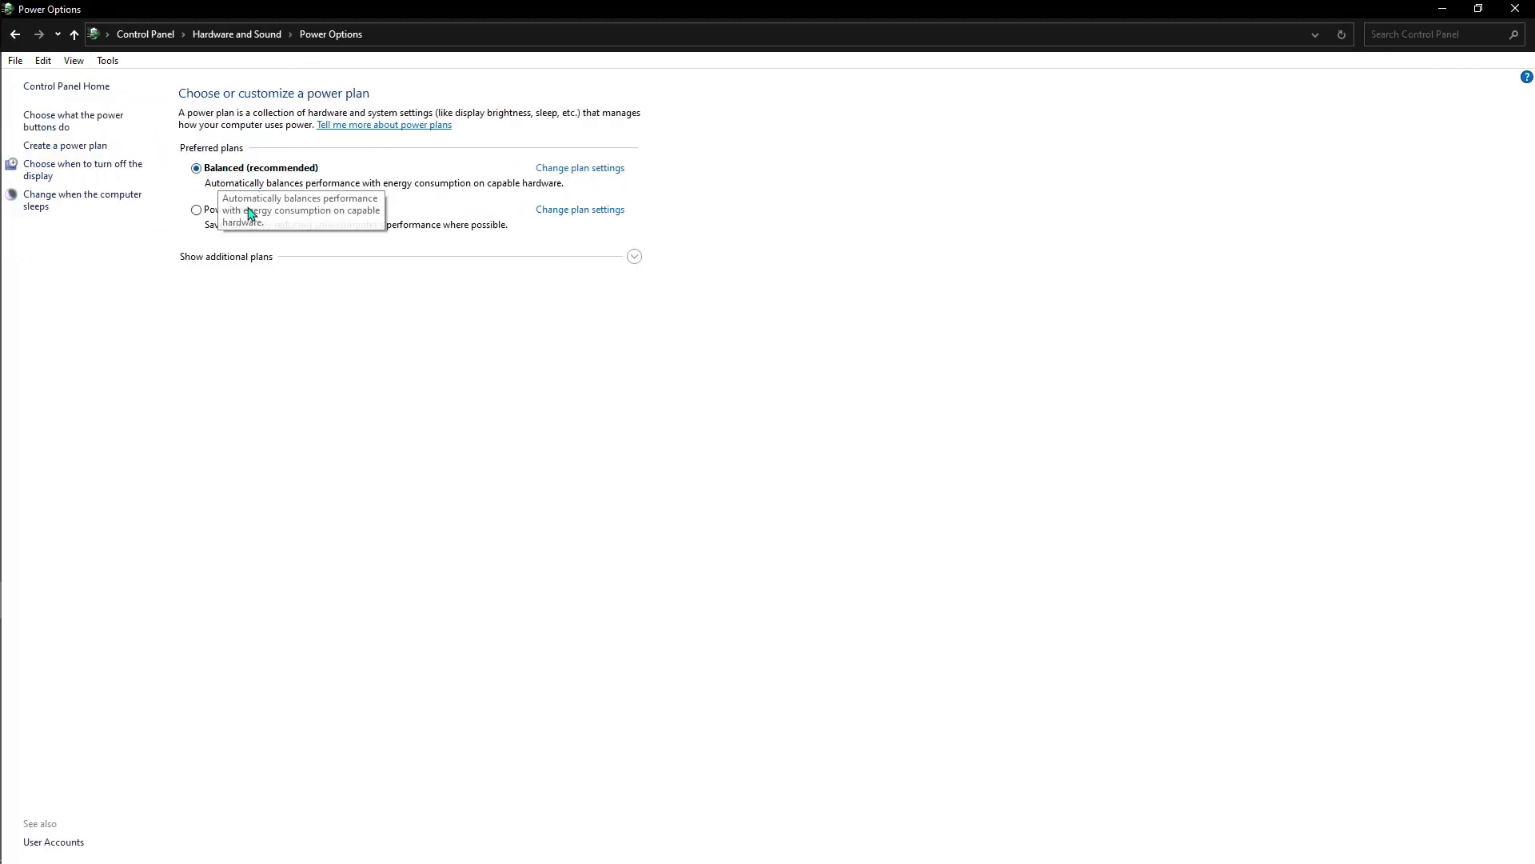
left_click(286, 262)
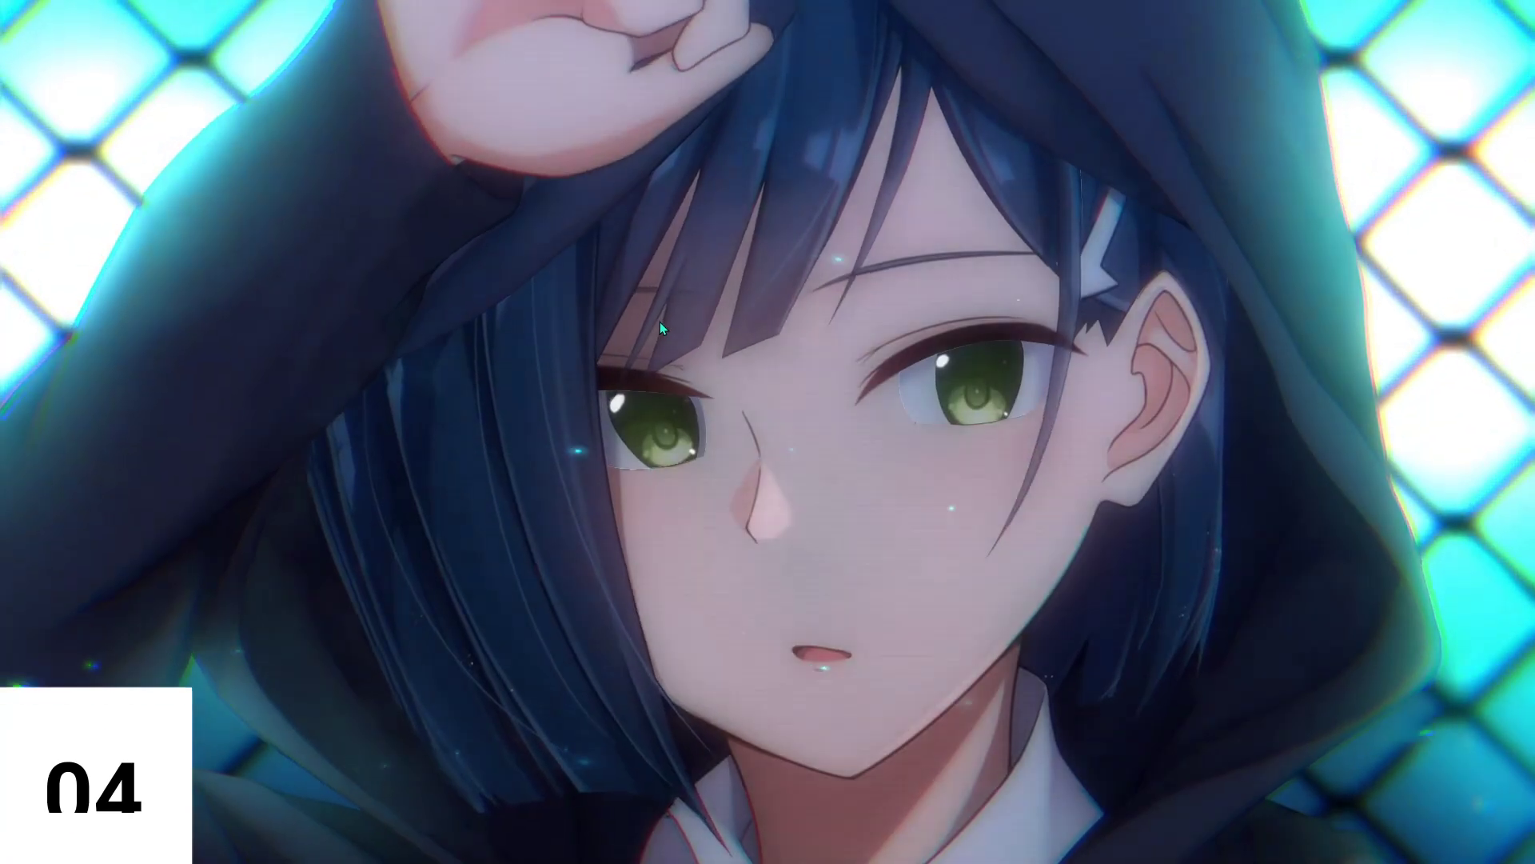
Open Control Panel, search for "sys", and open the Performance settings from the advanced system properties.
key("super")
type("c")
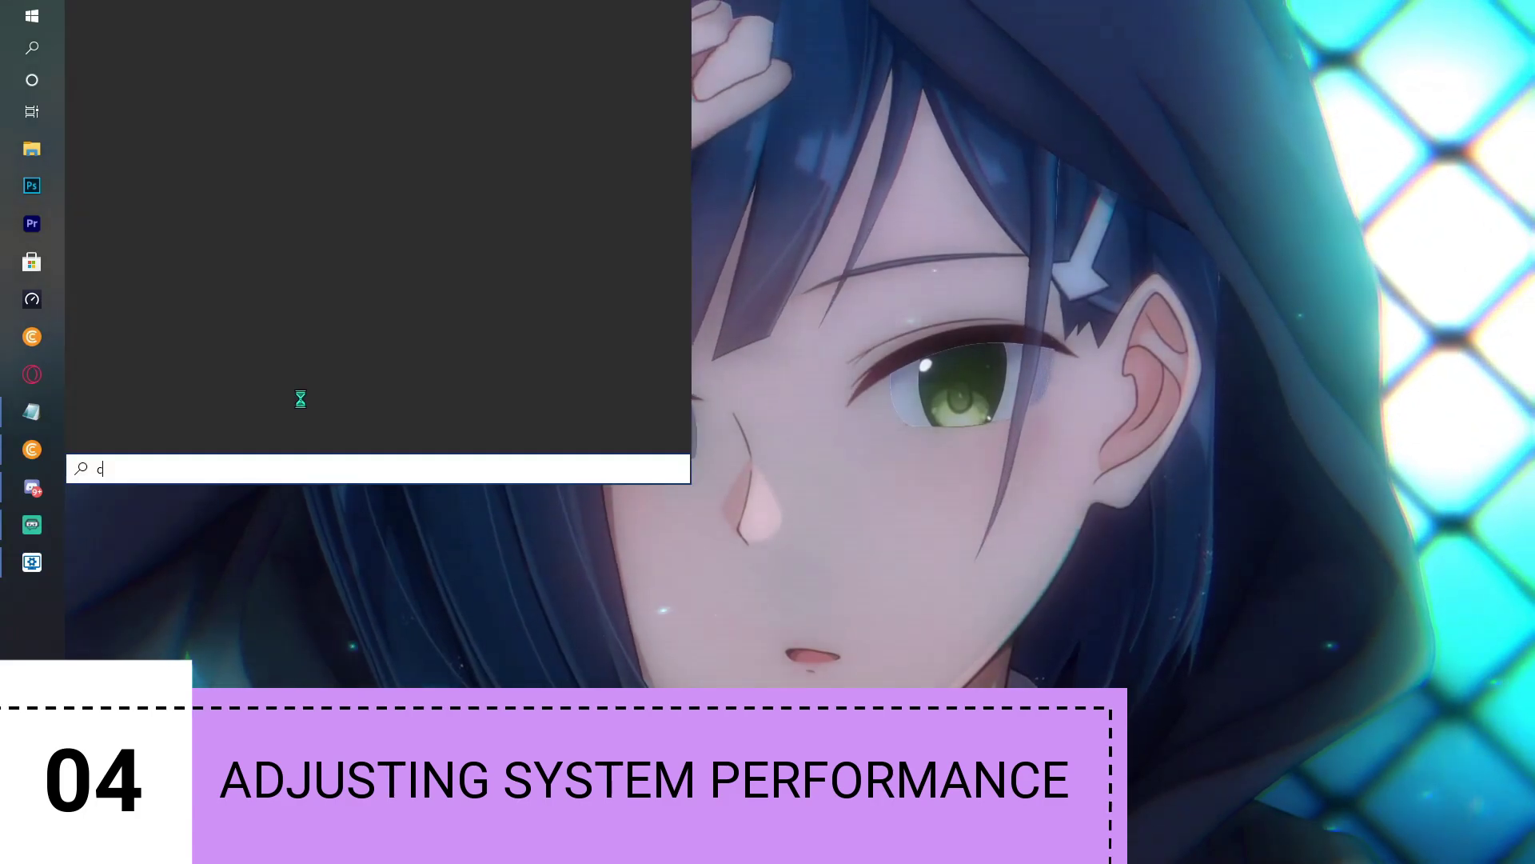
type("ontrol")
key("Return")
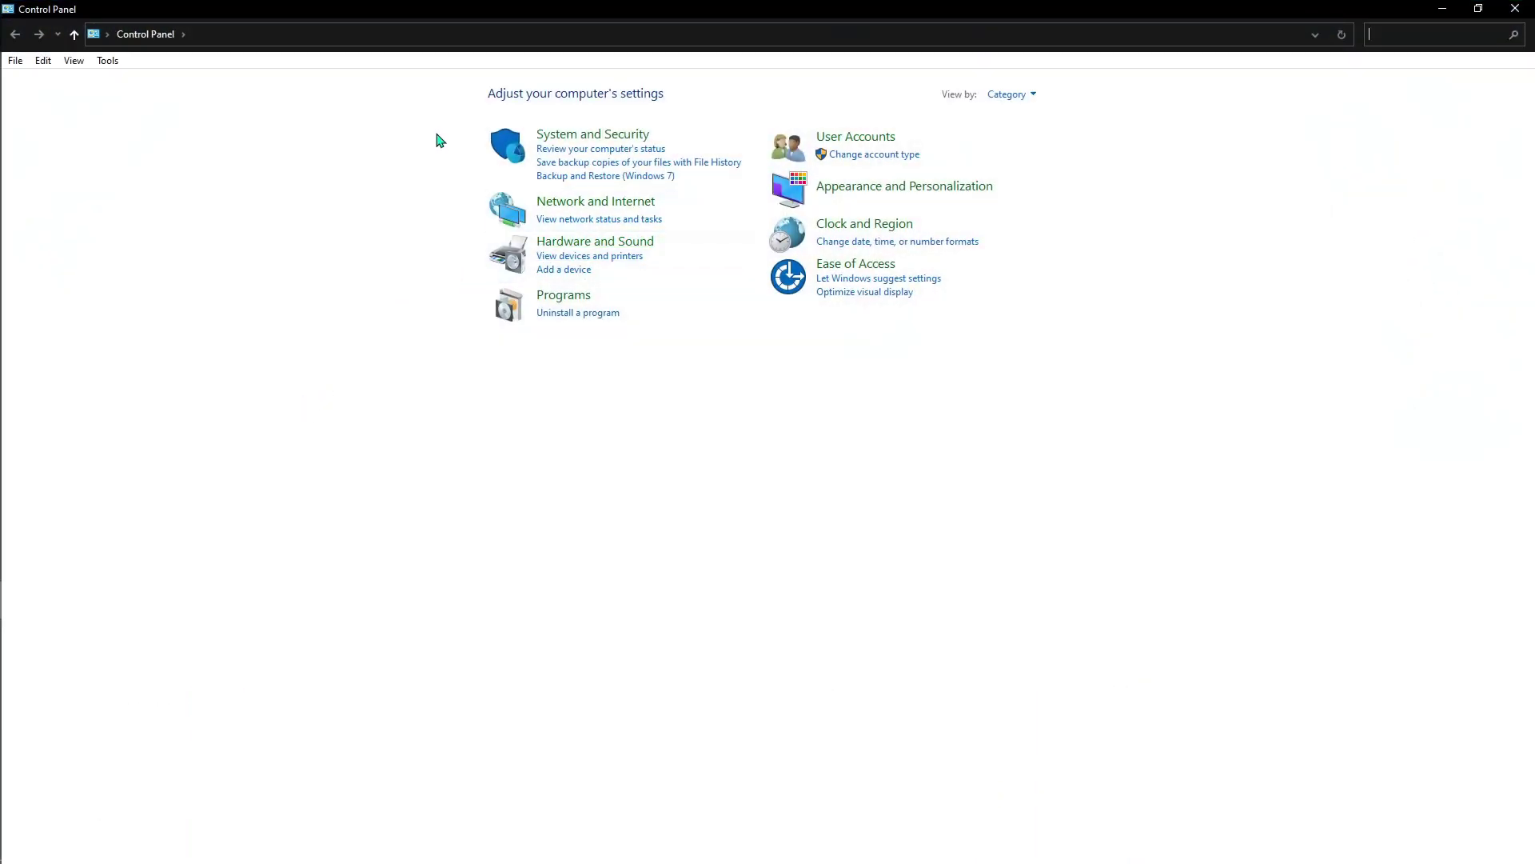
left_click(1400, 29)
type("sys")
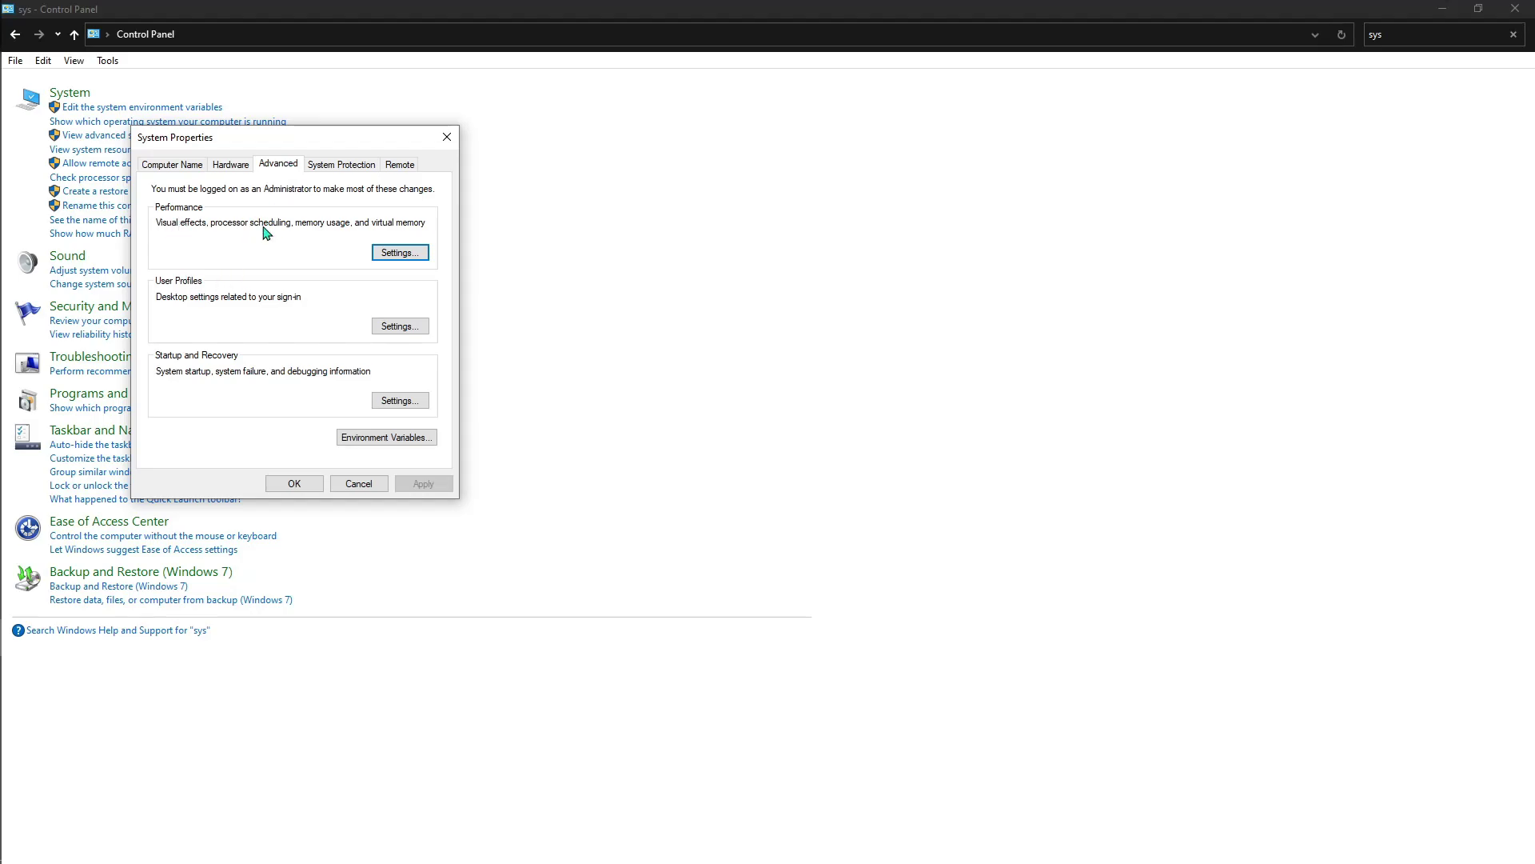
left_click(425, 254)
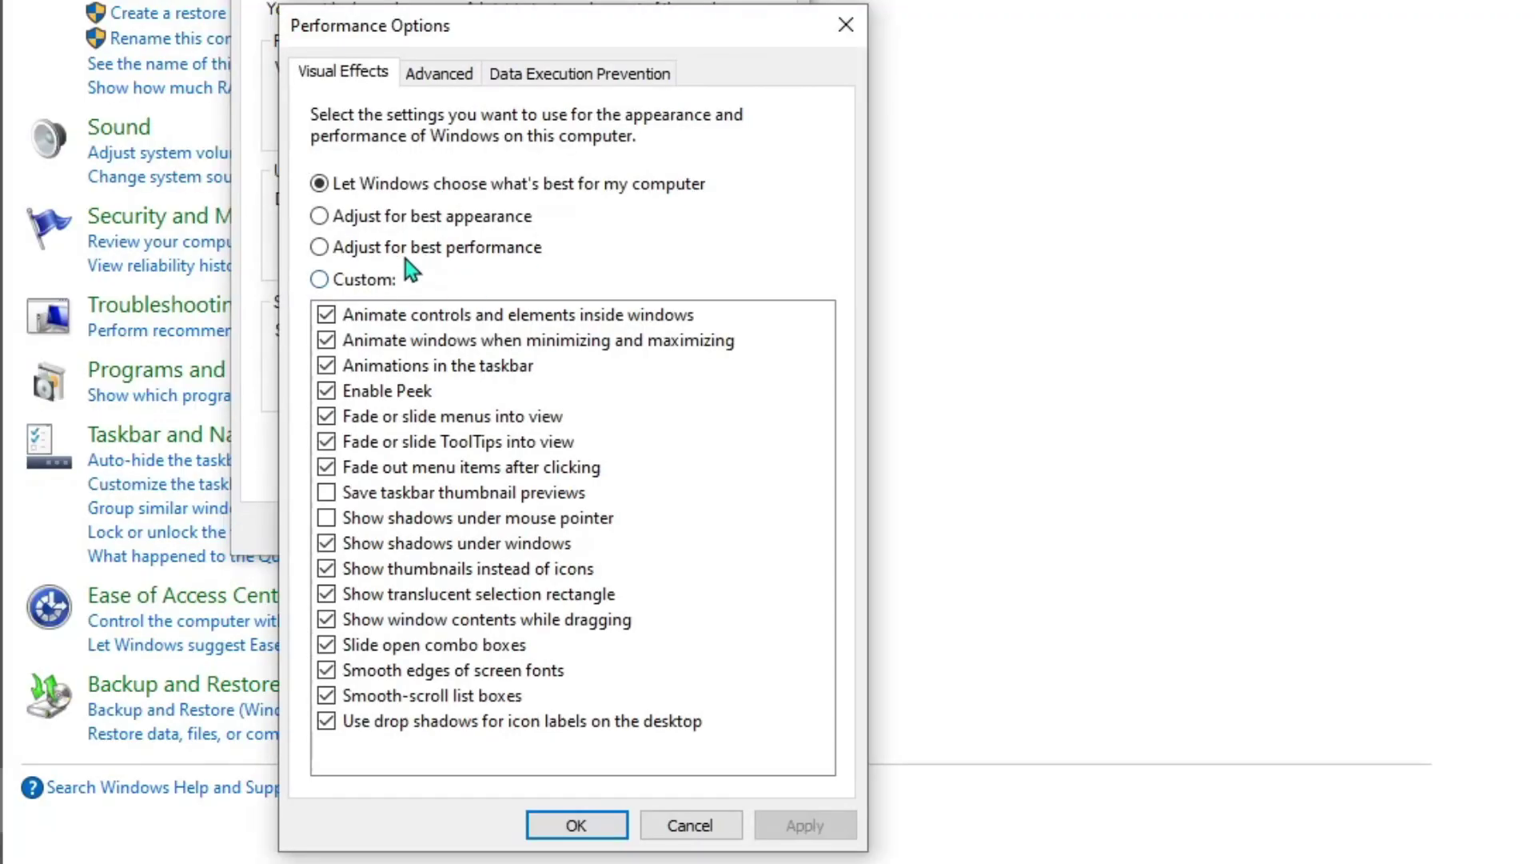
Try adjusting visual effects for best performance, with and without slide-open combo boxes and smooth edges of screen fonts.
left_click(415, 250)
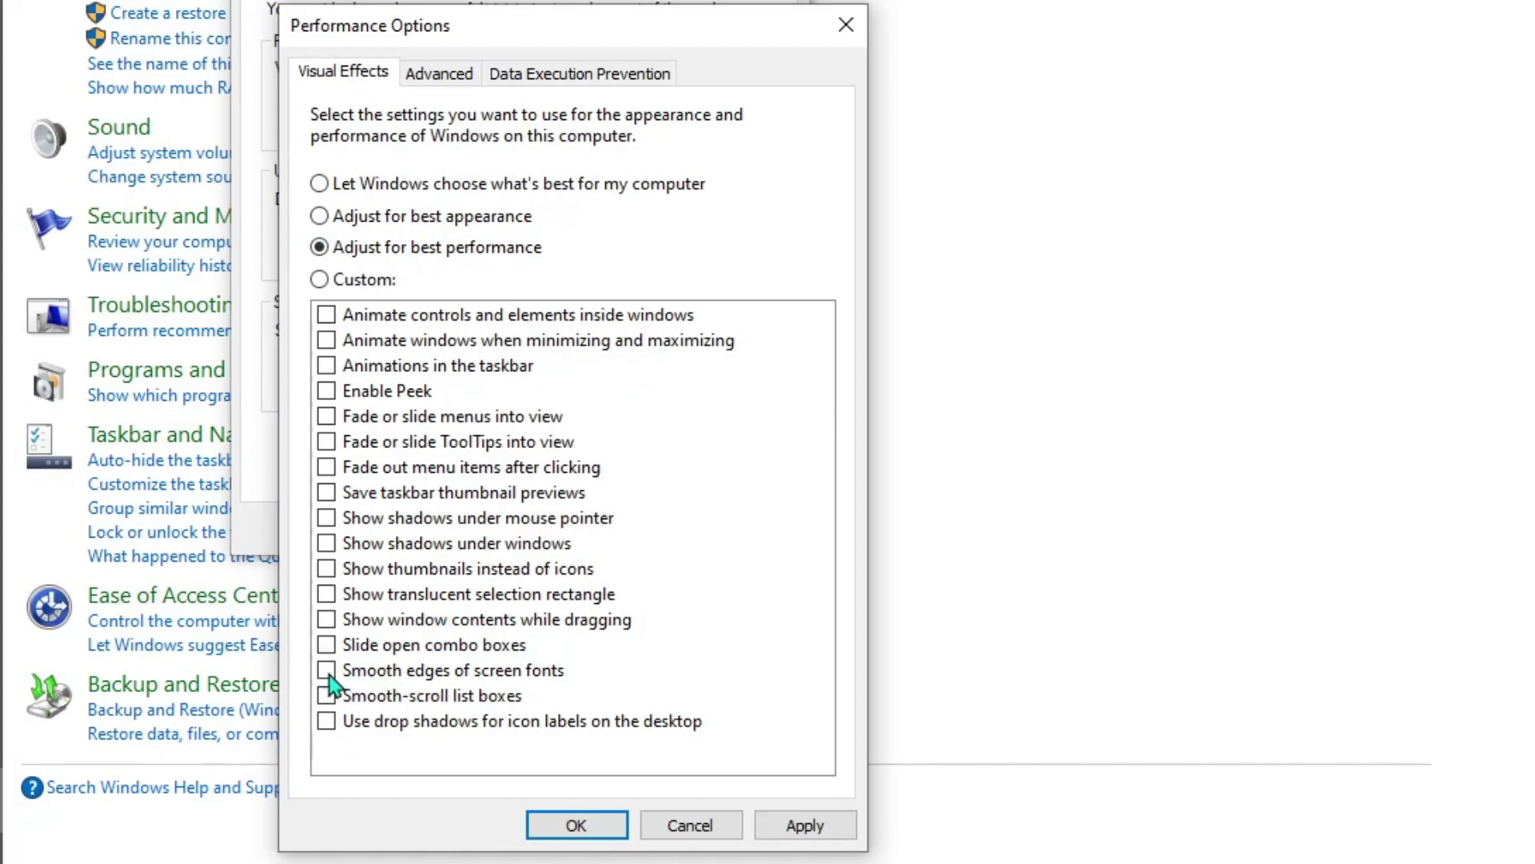
left_click(326, 645)
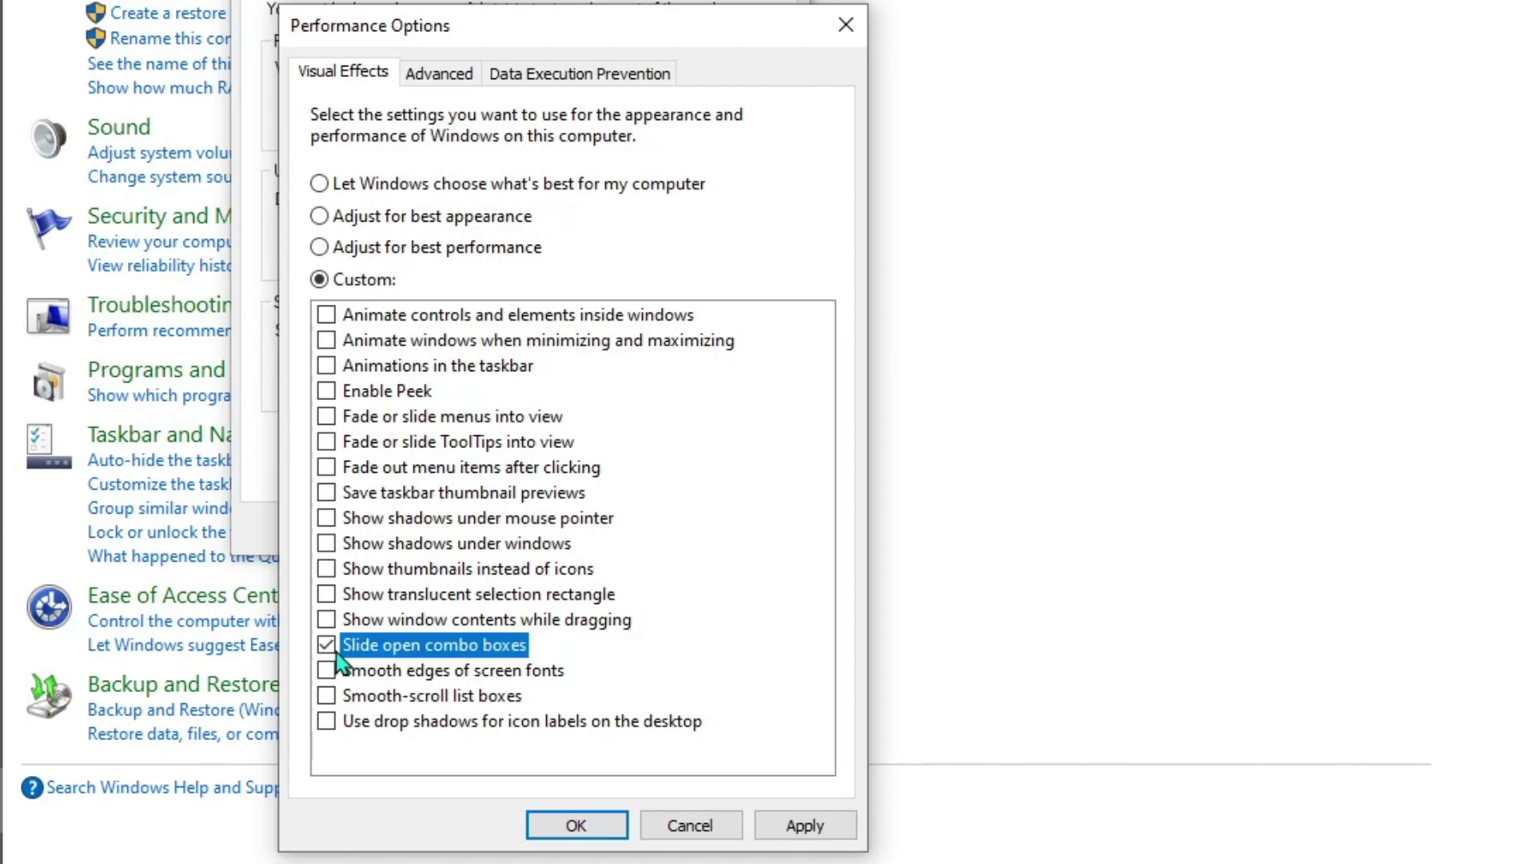
left_click(328, 671)
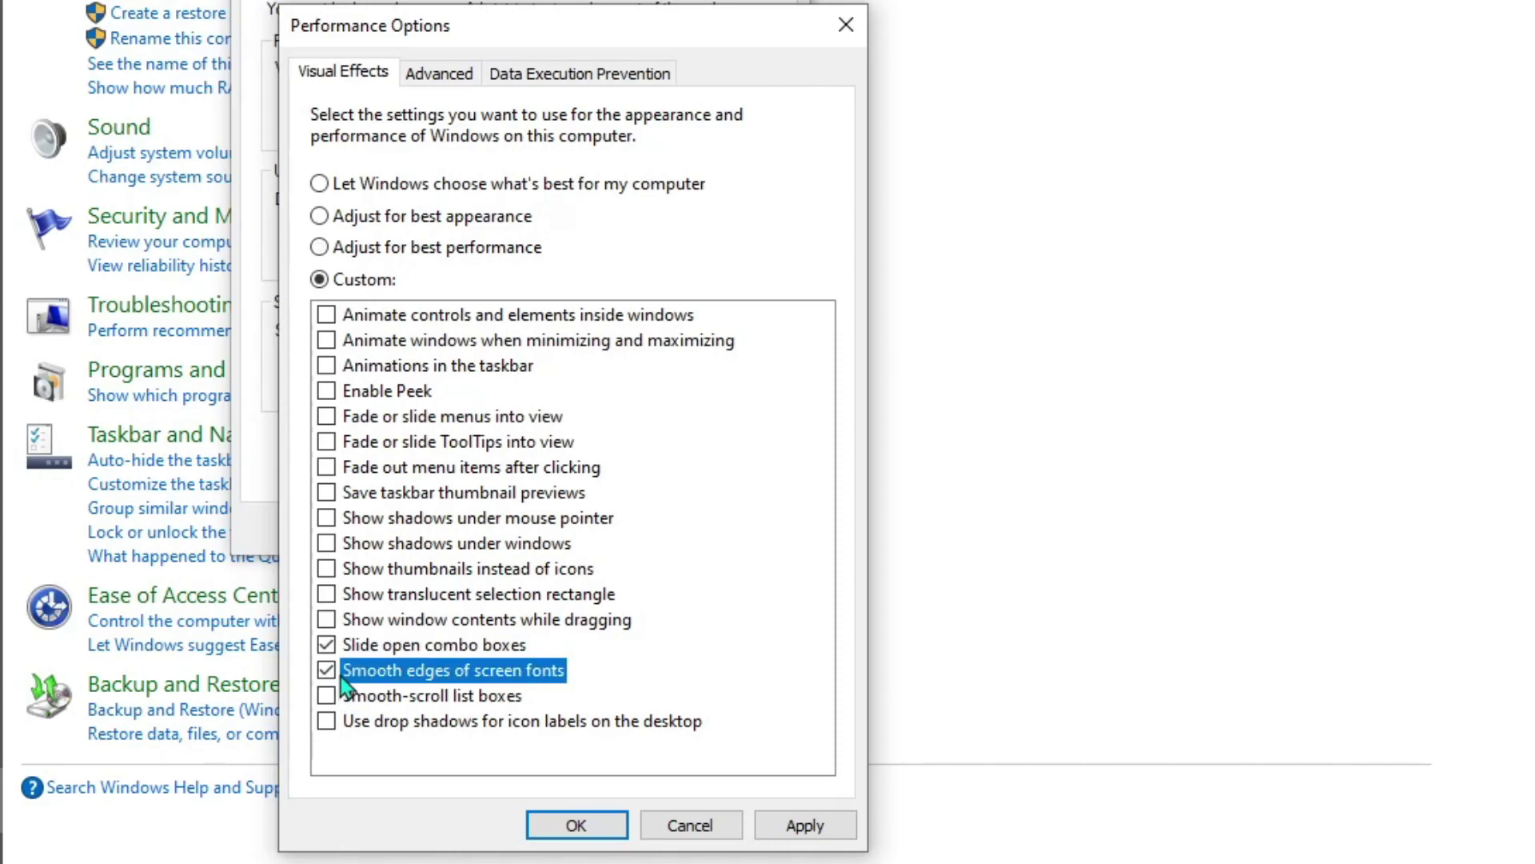
left_click(326, 644)
left_click(326, 670)
left_click(416, 251)
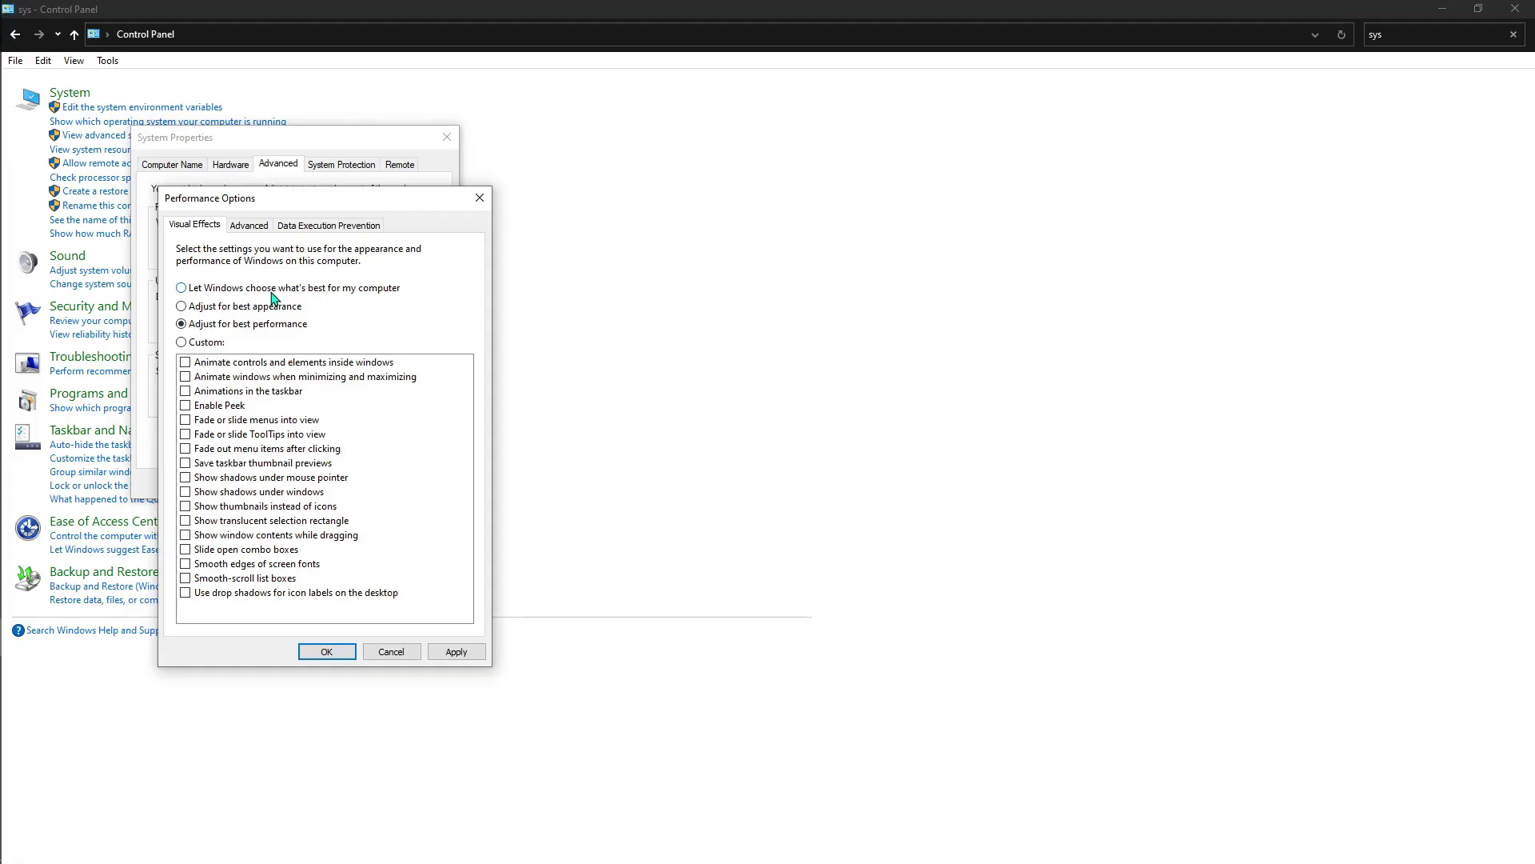
Enable shadows under the mouse pointer and saved taskbar thumbnail previews alongside all other visual effects, and apply the settings.
left_click(184, 478)
left_click(185, 463)
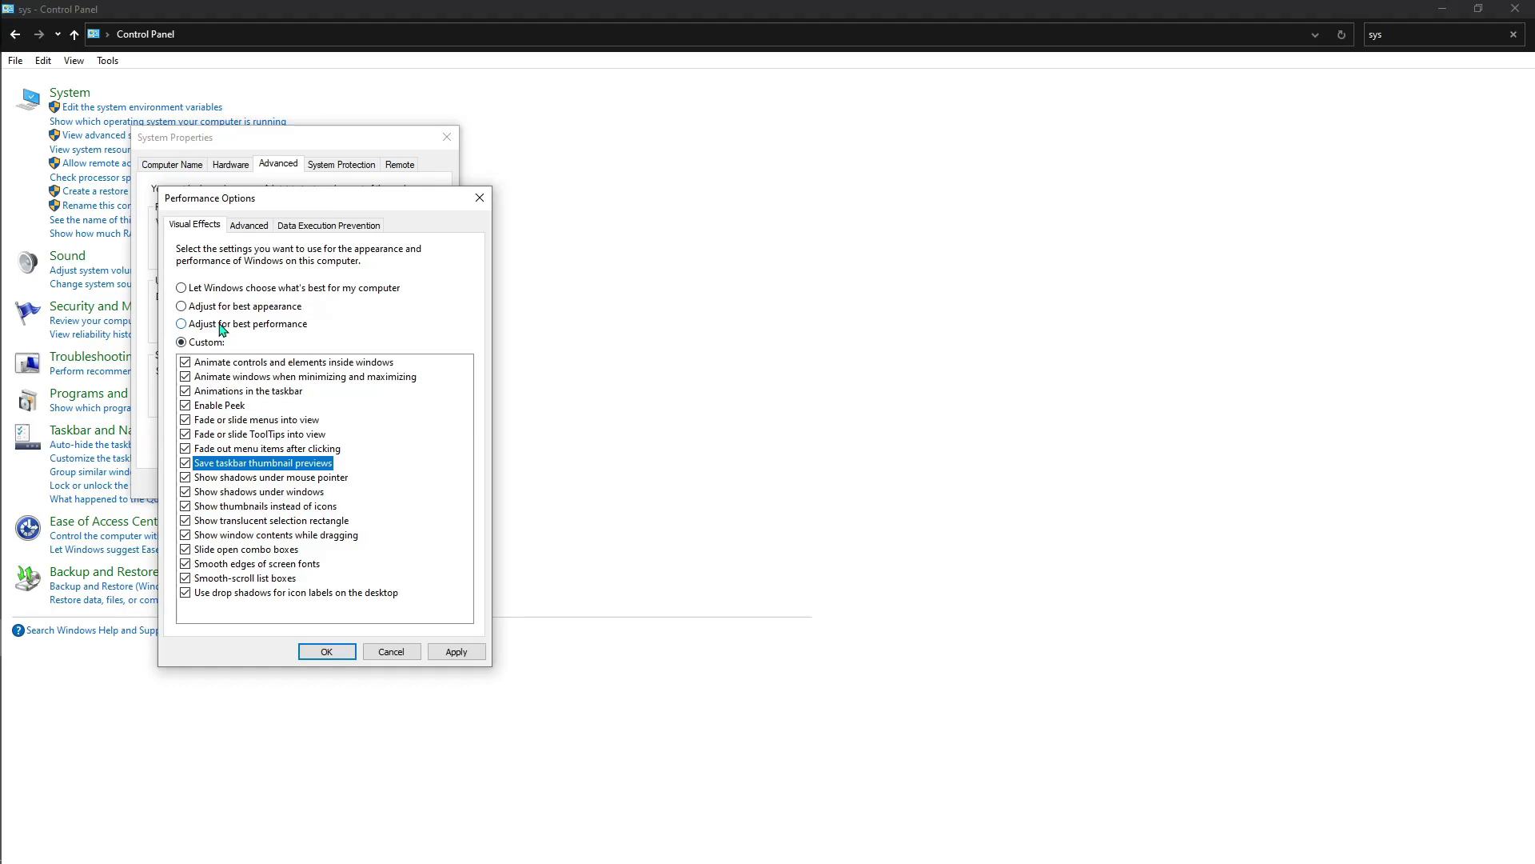
left_click(449, 649)
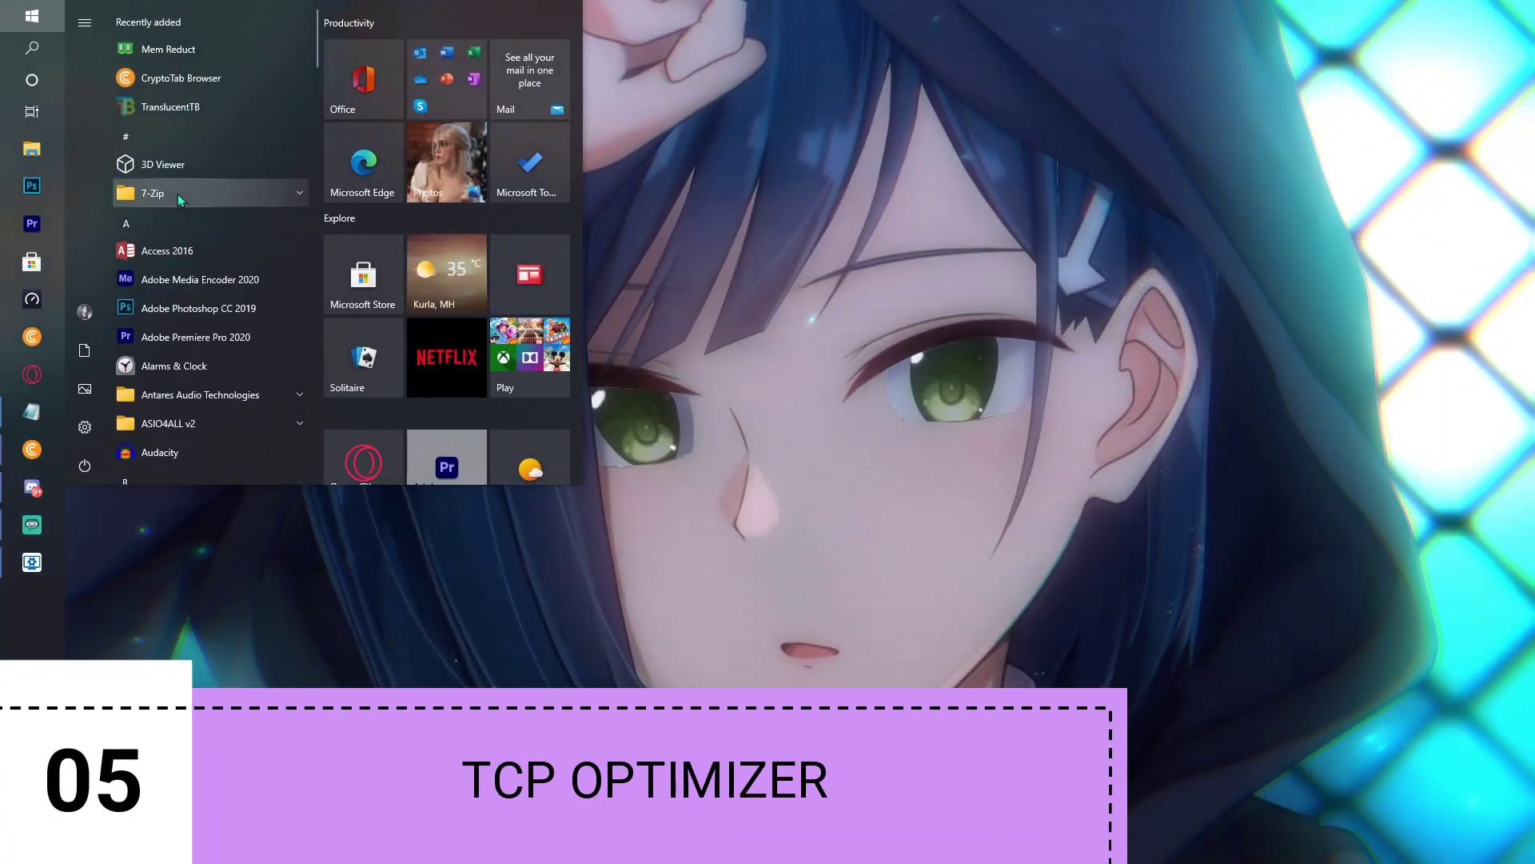
Launch TCP Optimizer, dismiss its permissions notice, and import the Export.spg settings file from Downloads.
type("tcp")
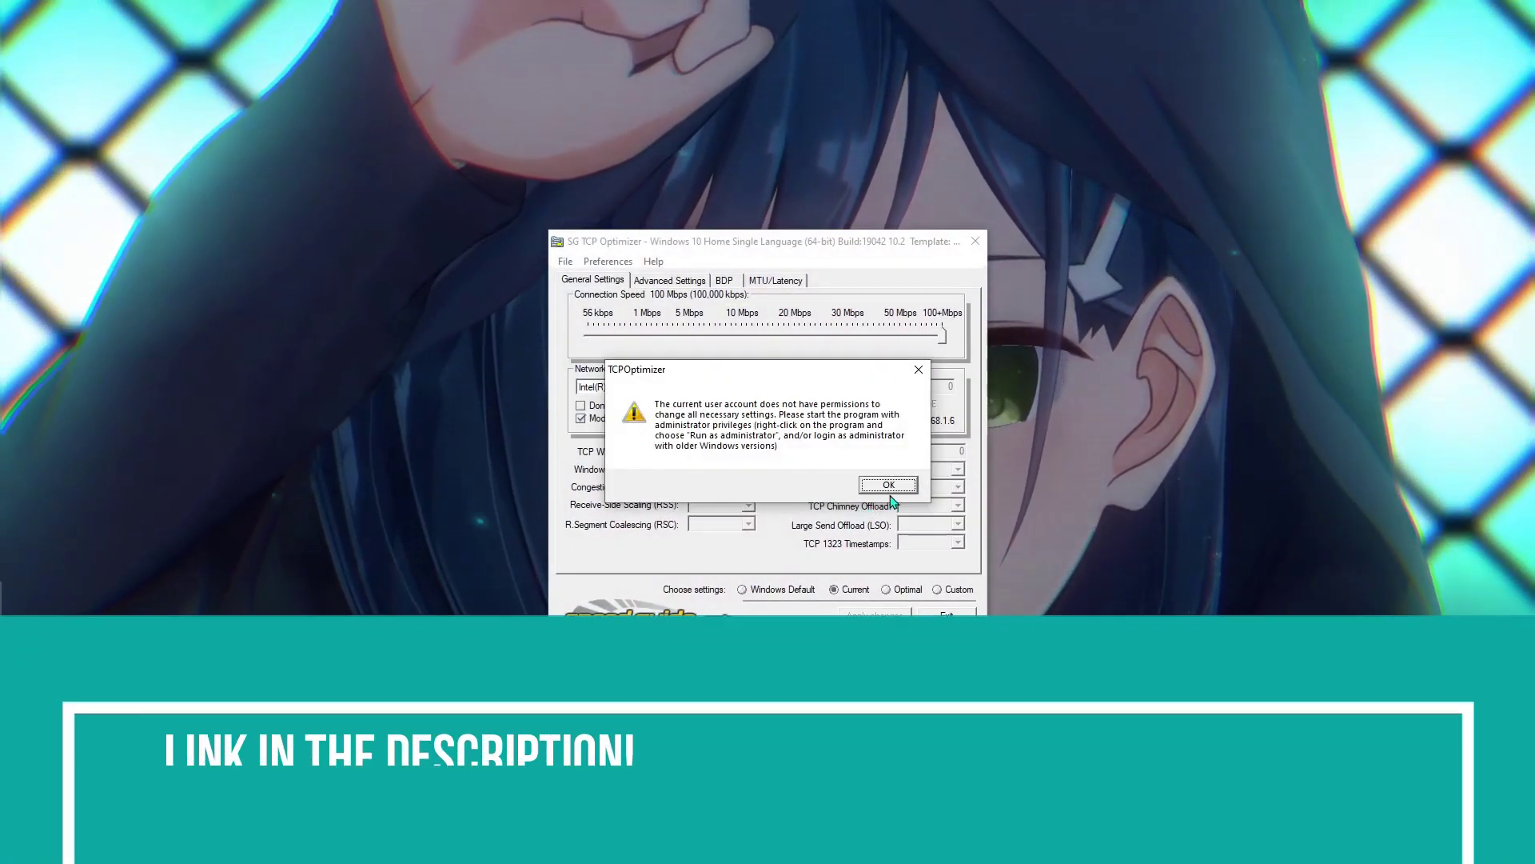
key("Return")
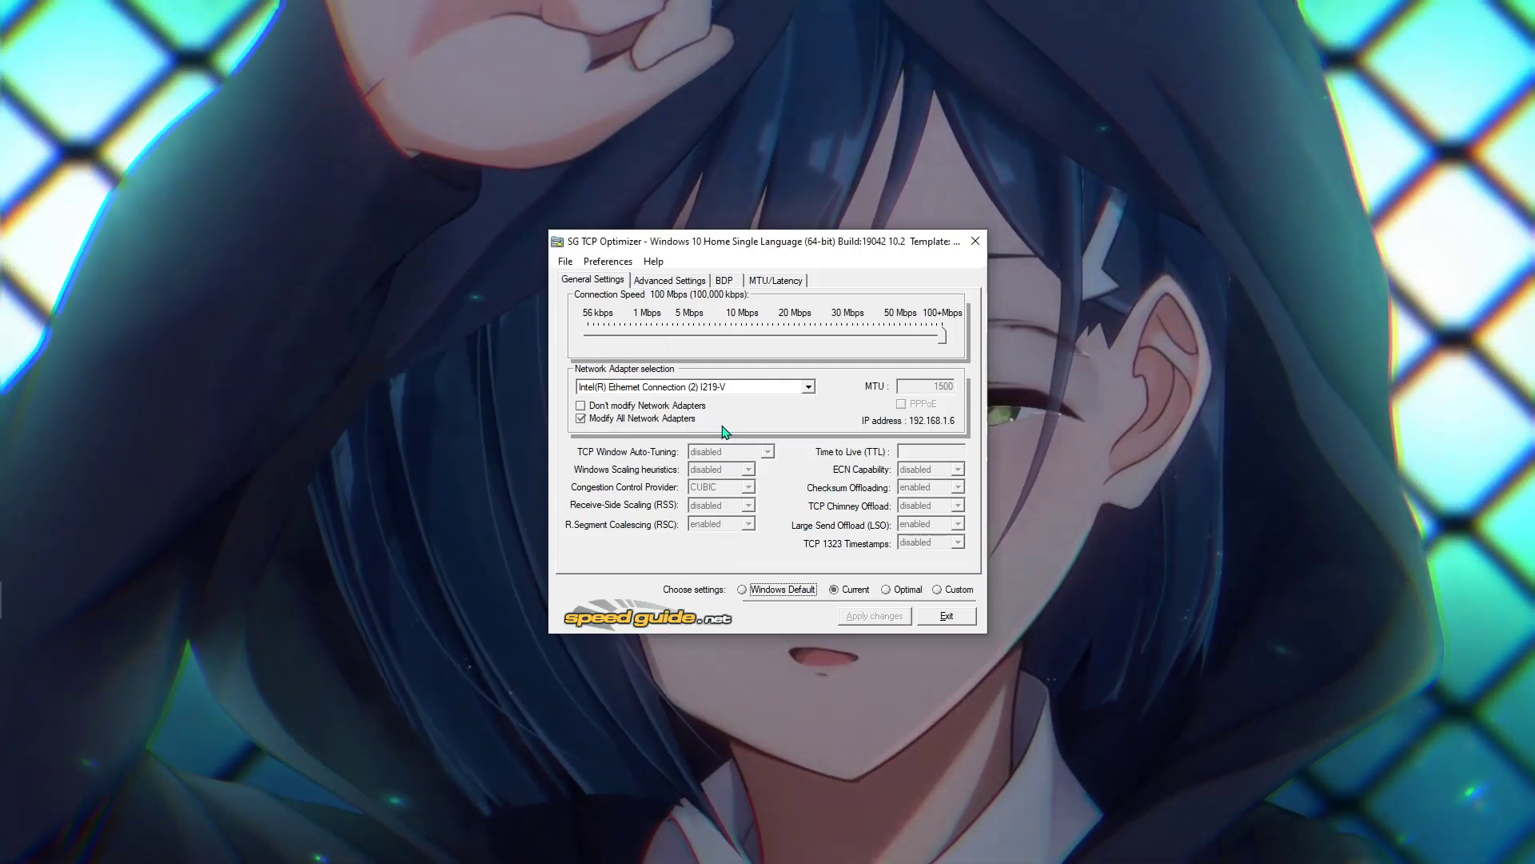
left_click(566, 261)
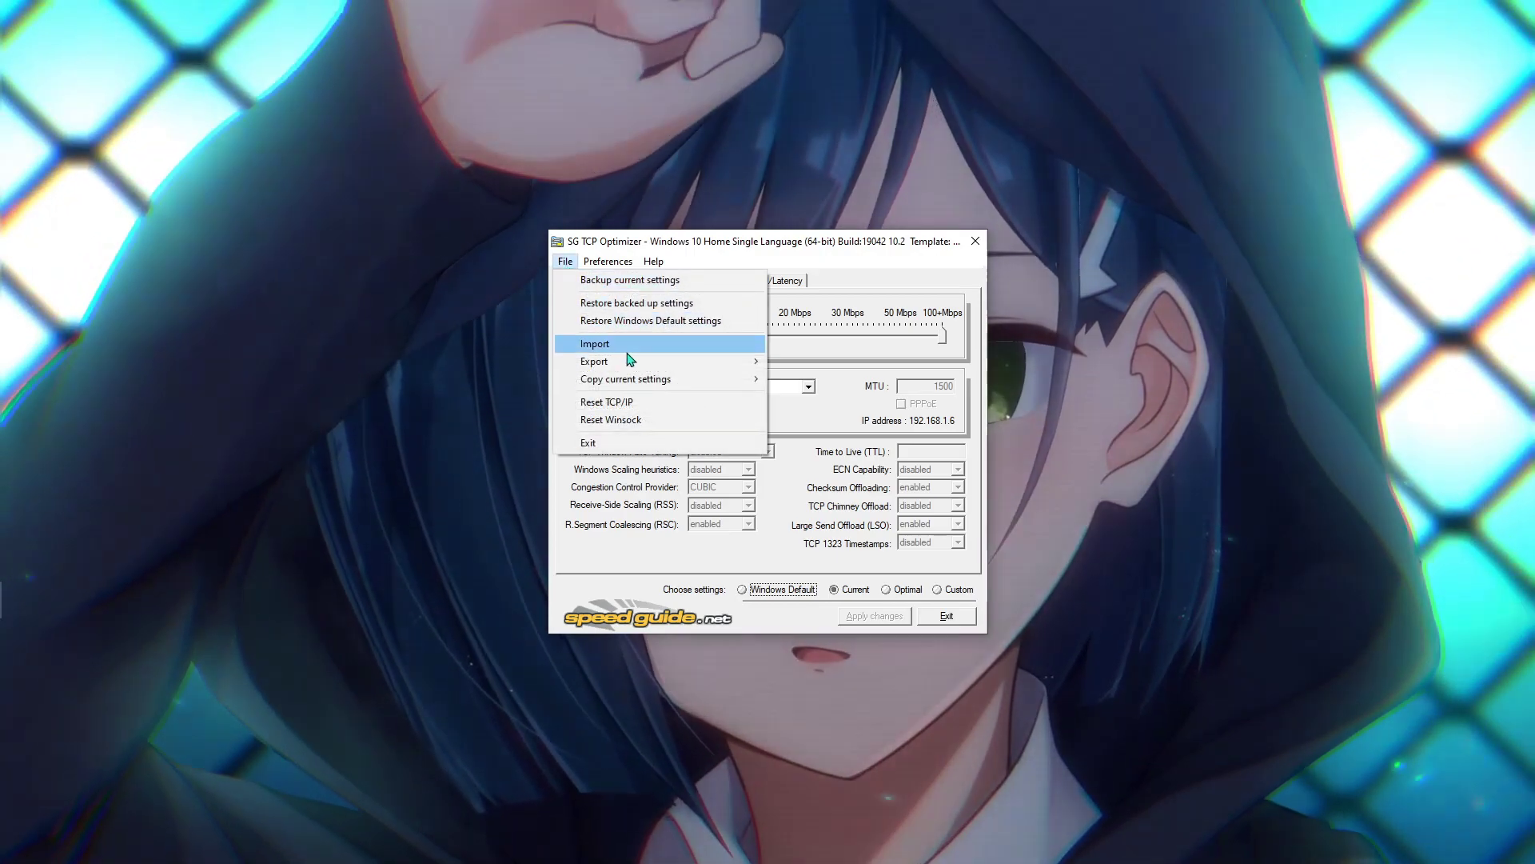
left_click(629, 349)
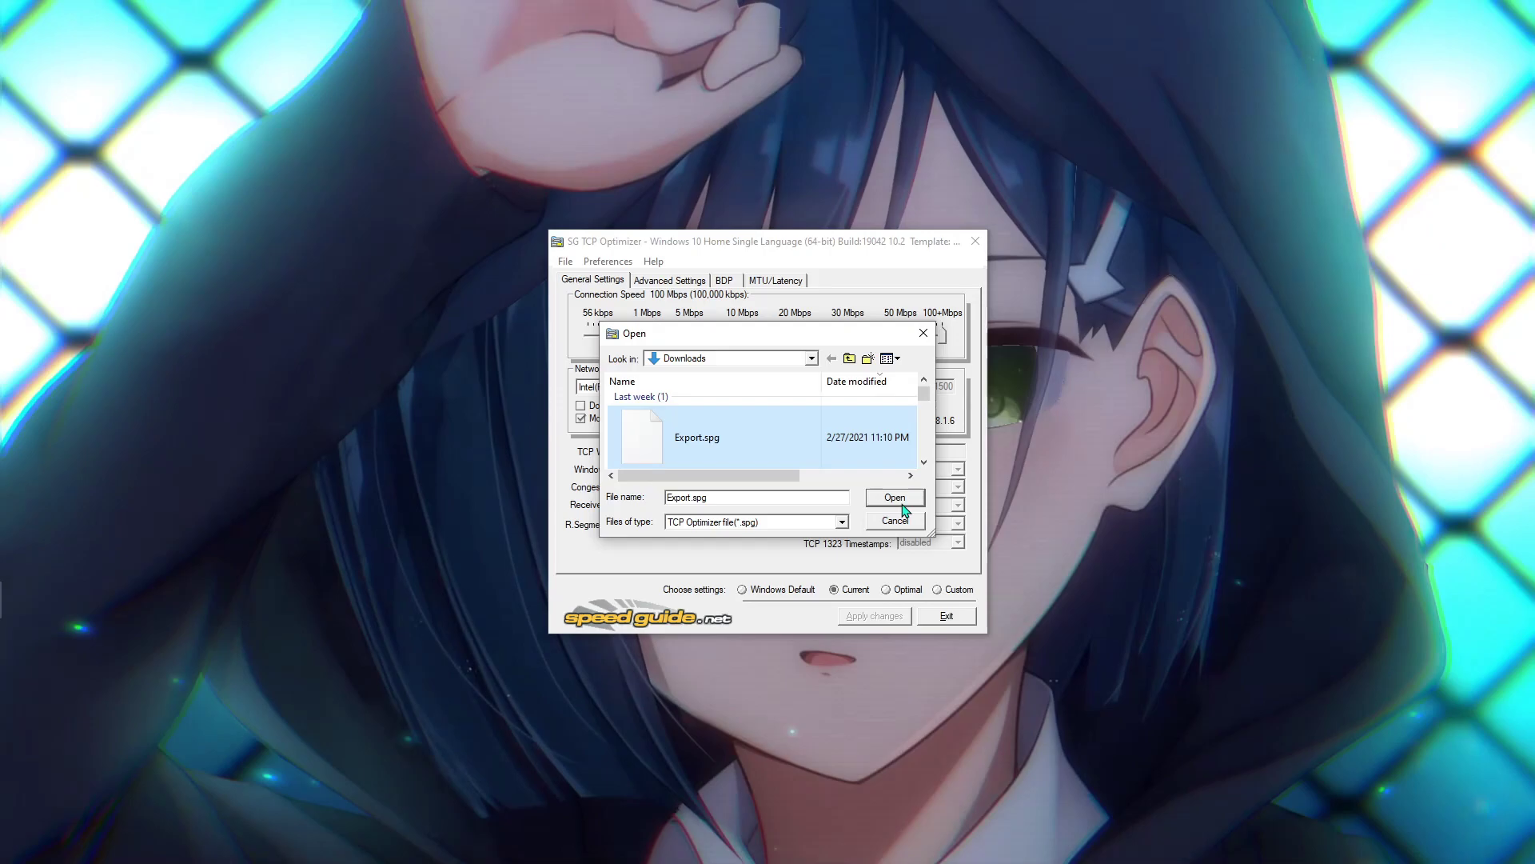
left_click(901, 502)
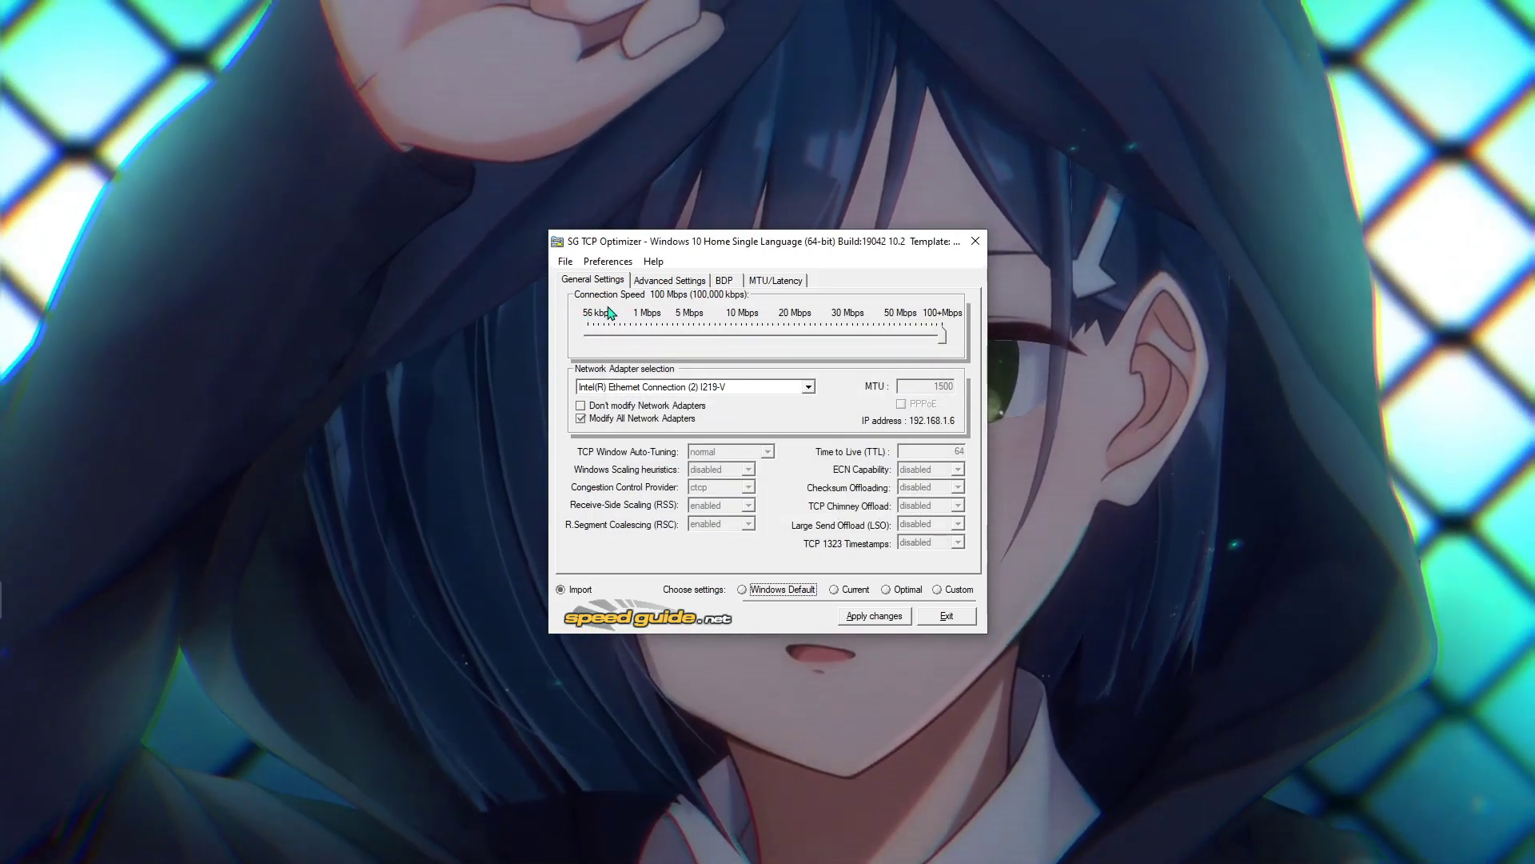
Check the ping, download and upload results in Speedtest and close it.
mouse_move(2, 212)
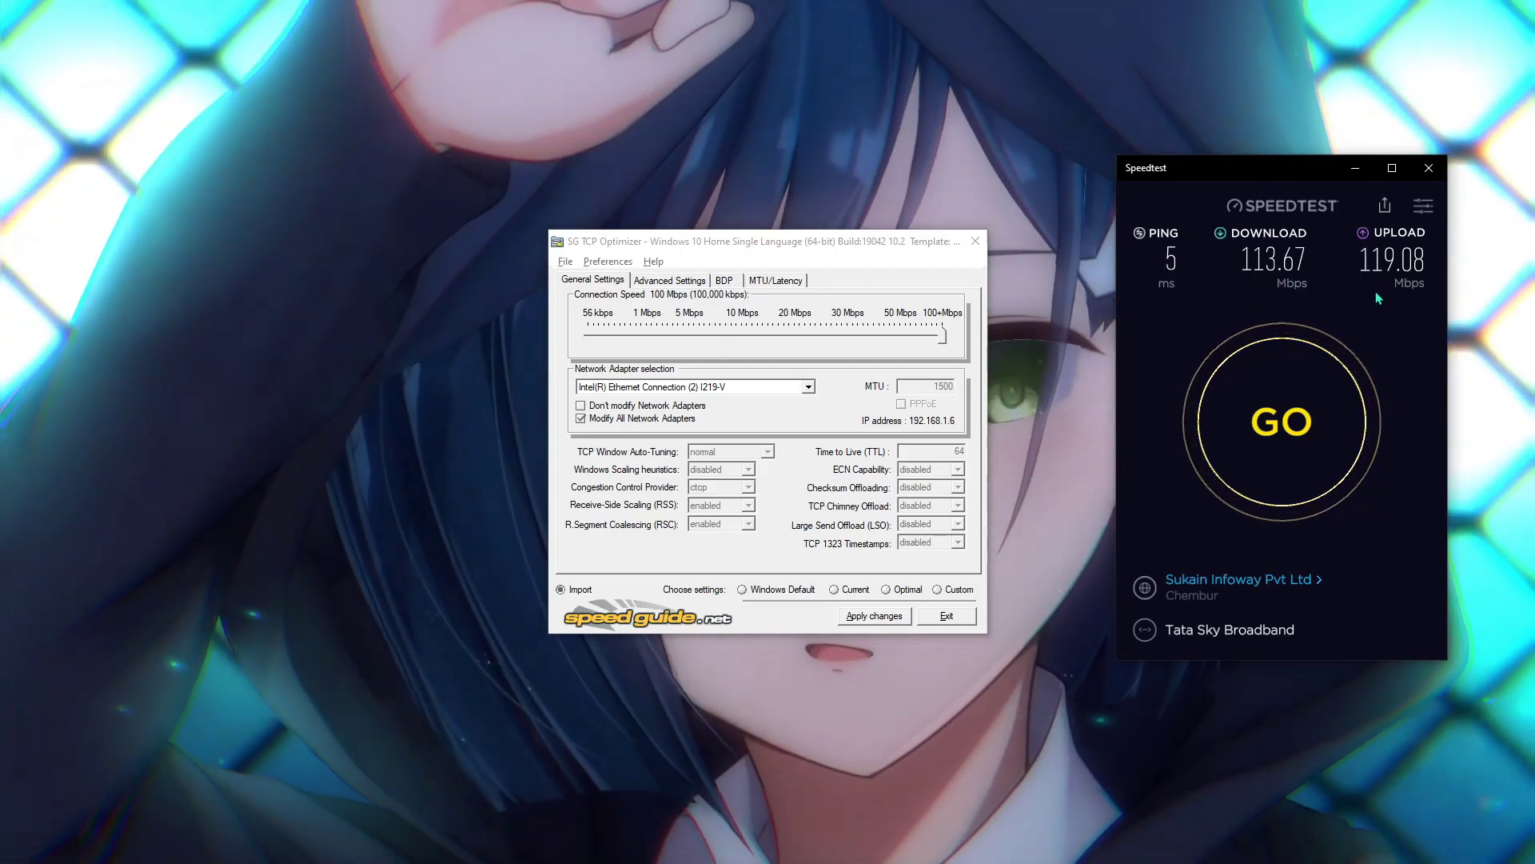
left_click(1427, 168)
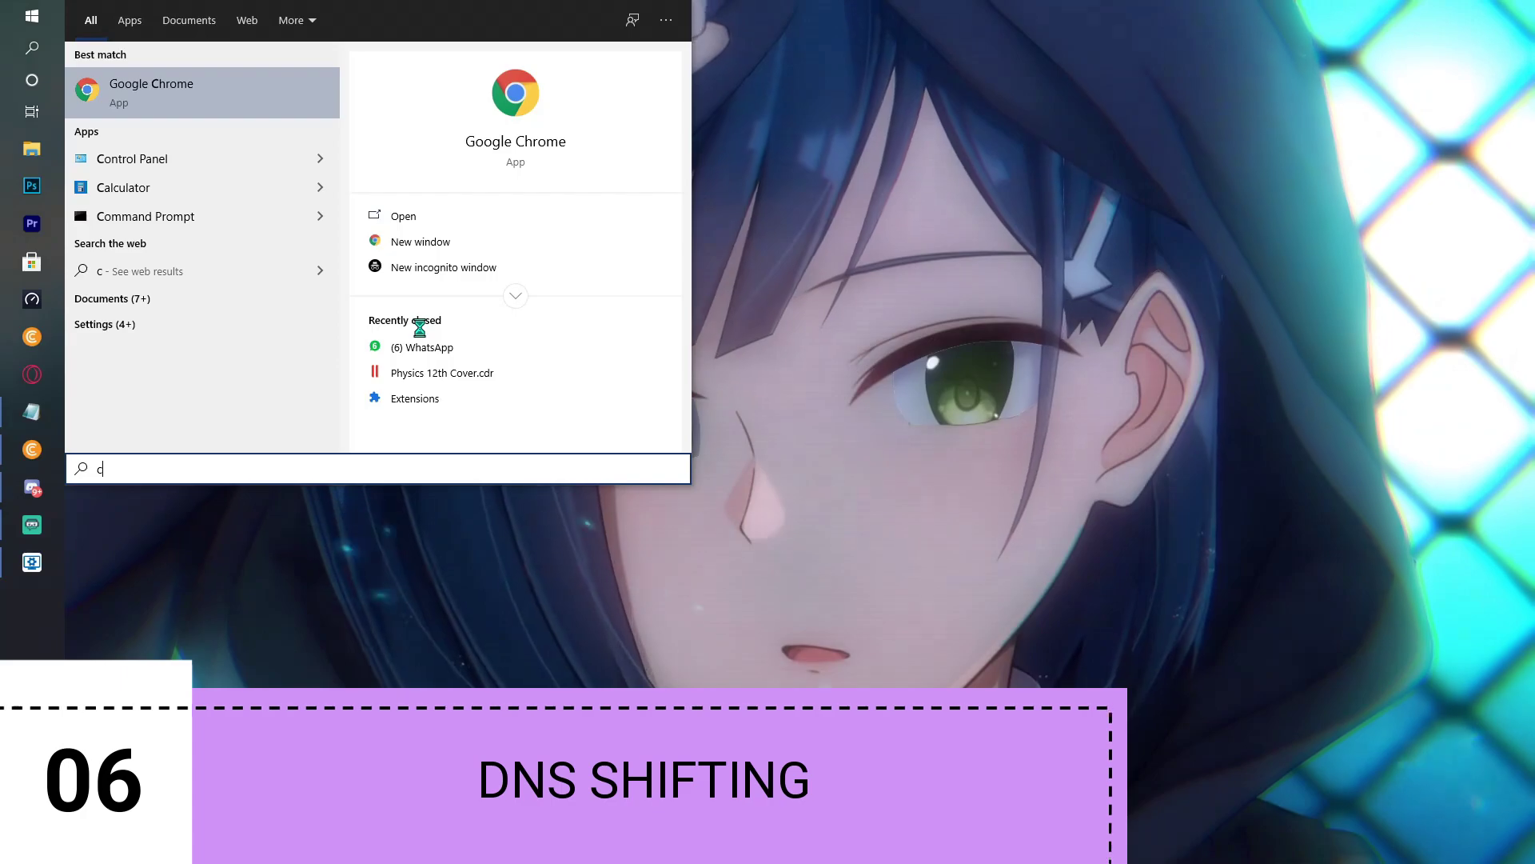
Through Control Panel, set the Ethernet connection's IPv4 preferred DNS server to 8.8.8.8 and alternate to 8.8.4.4.
type("ontrol Panel")
key("Return")
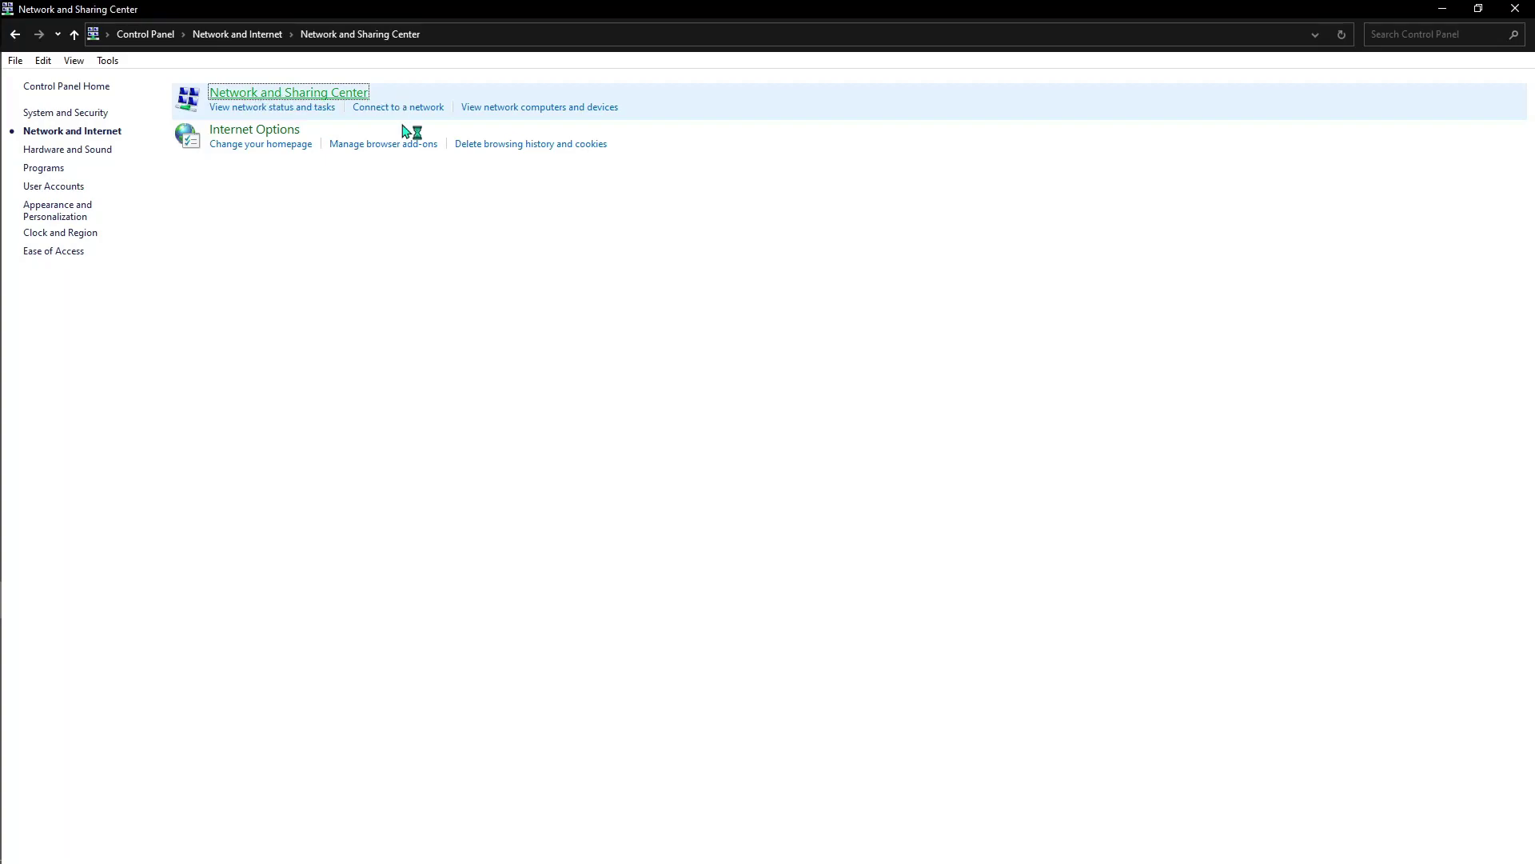
left_click(519, 149)
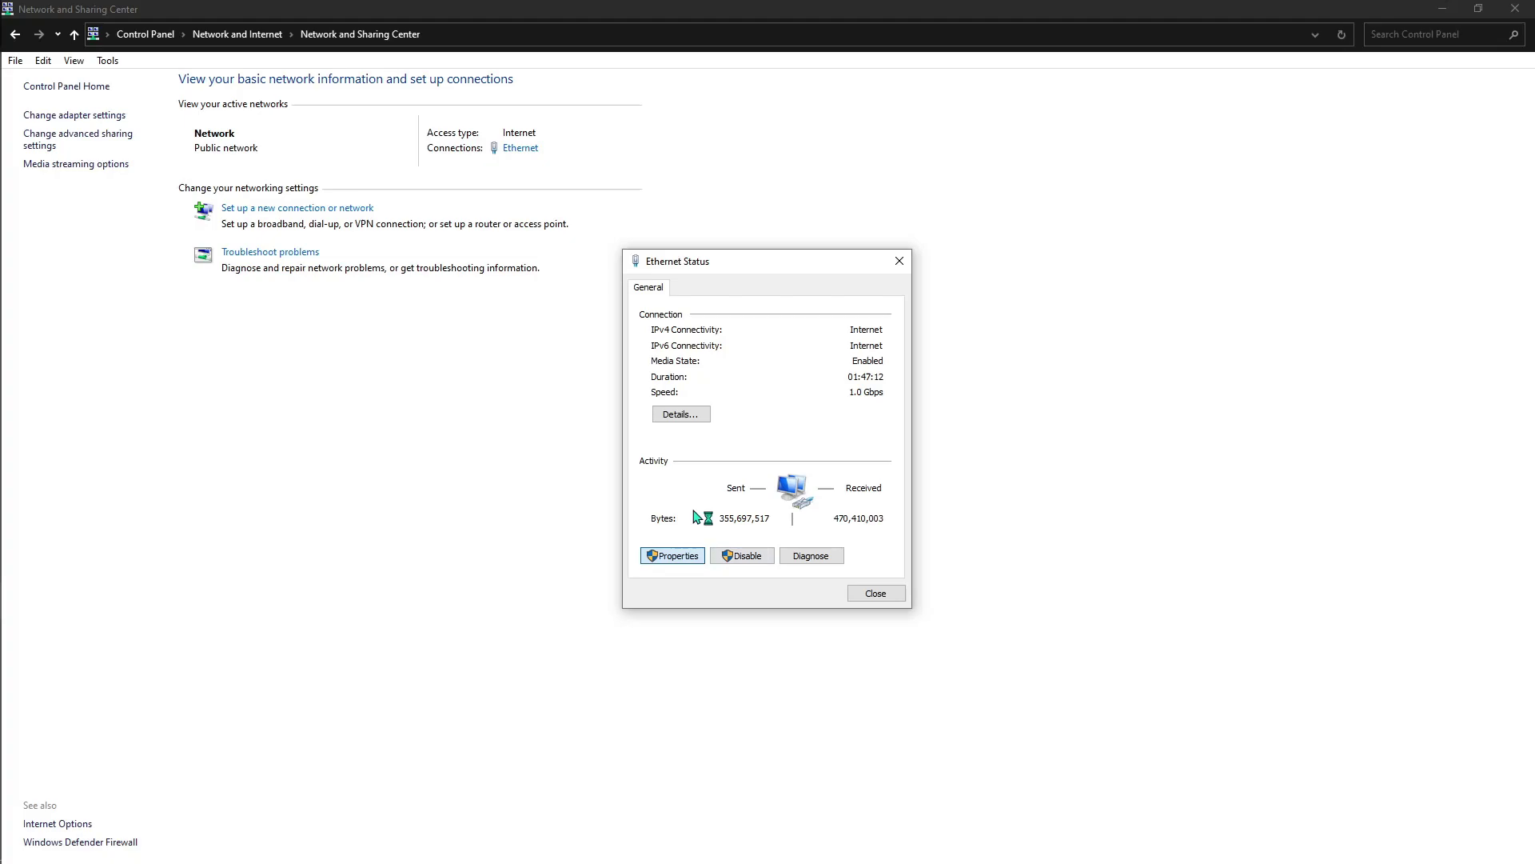
key("Return")
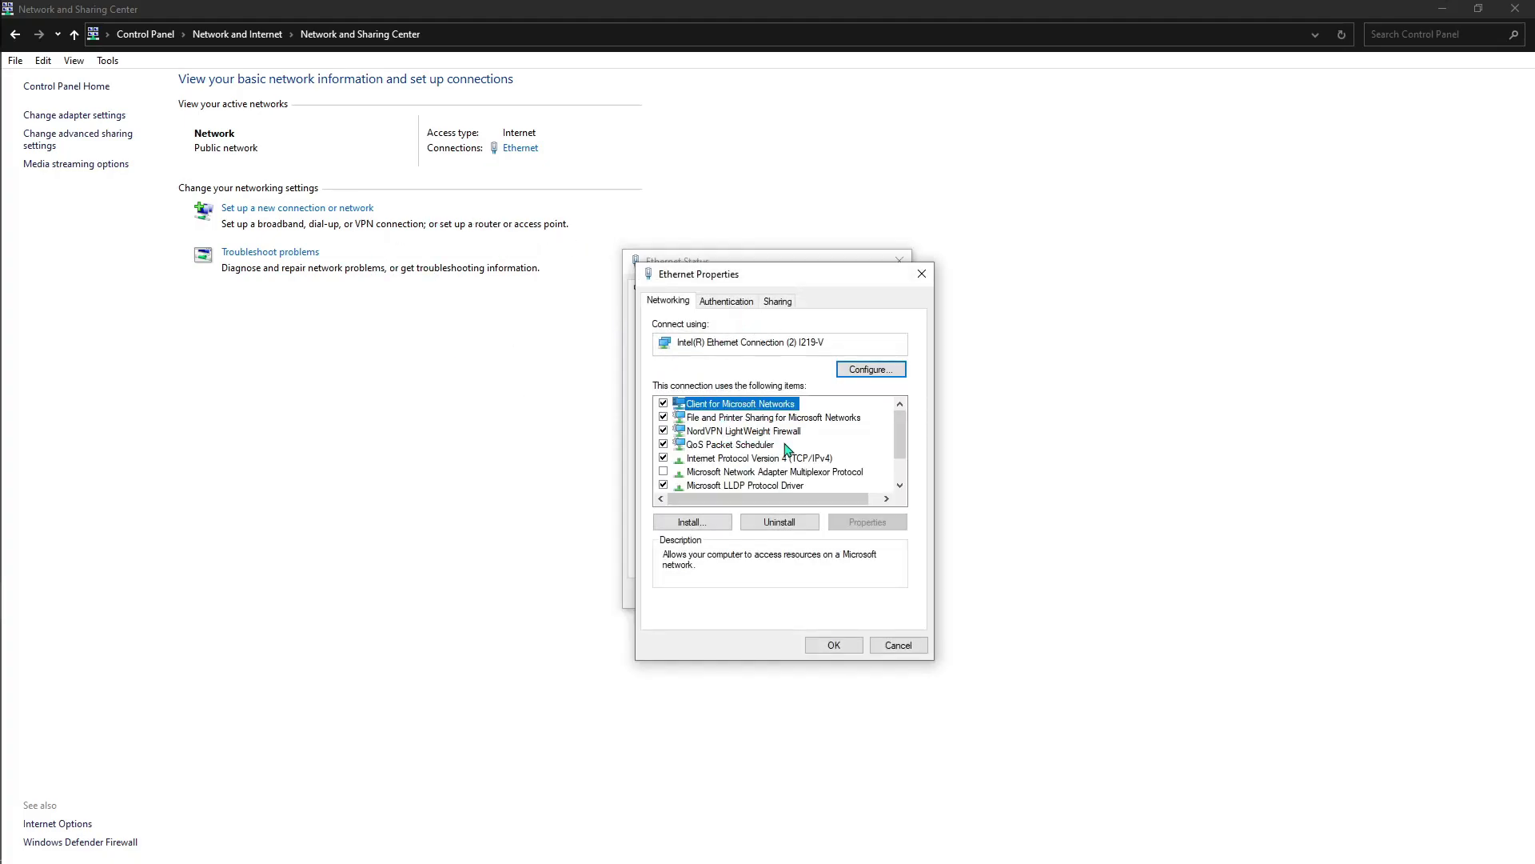
double_click(764, 461)
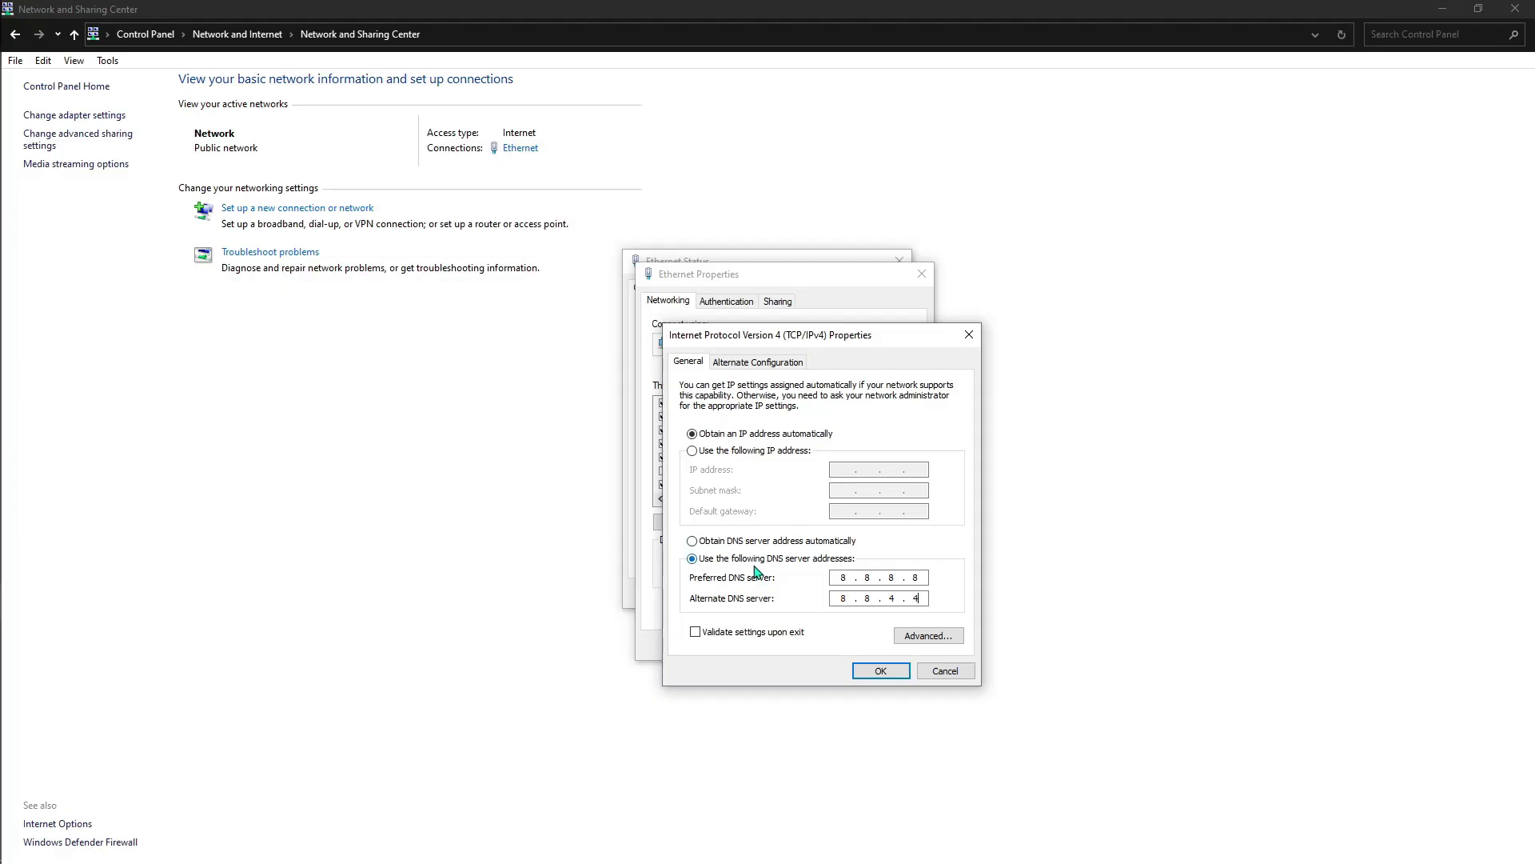
left_click(880, 673)
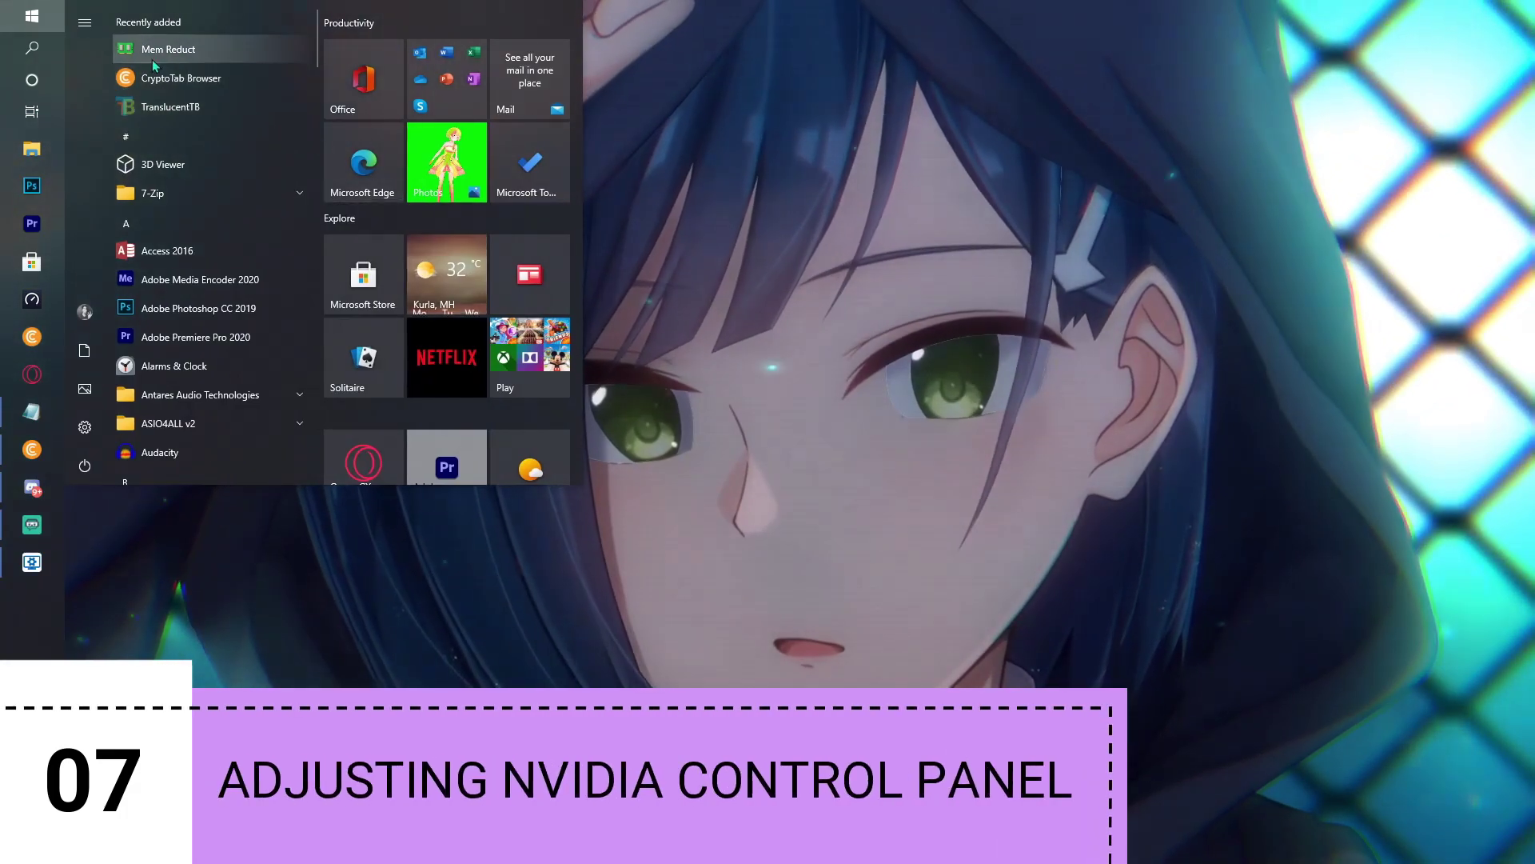
Launch NVIDIA Control Panel and set the image settings with preview to use my preference emphasizing.
left_click(841, 315)
right_click(841, 315)
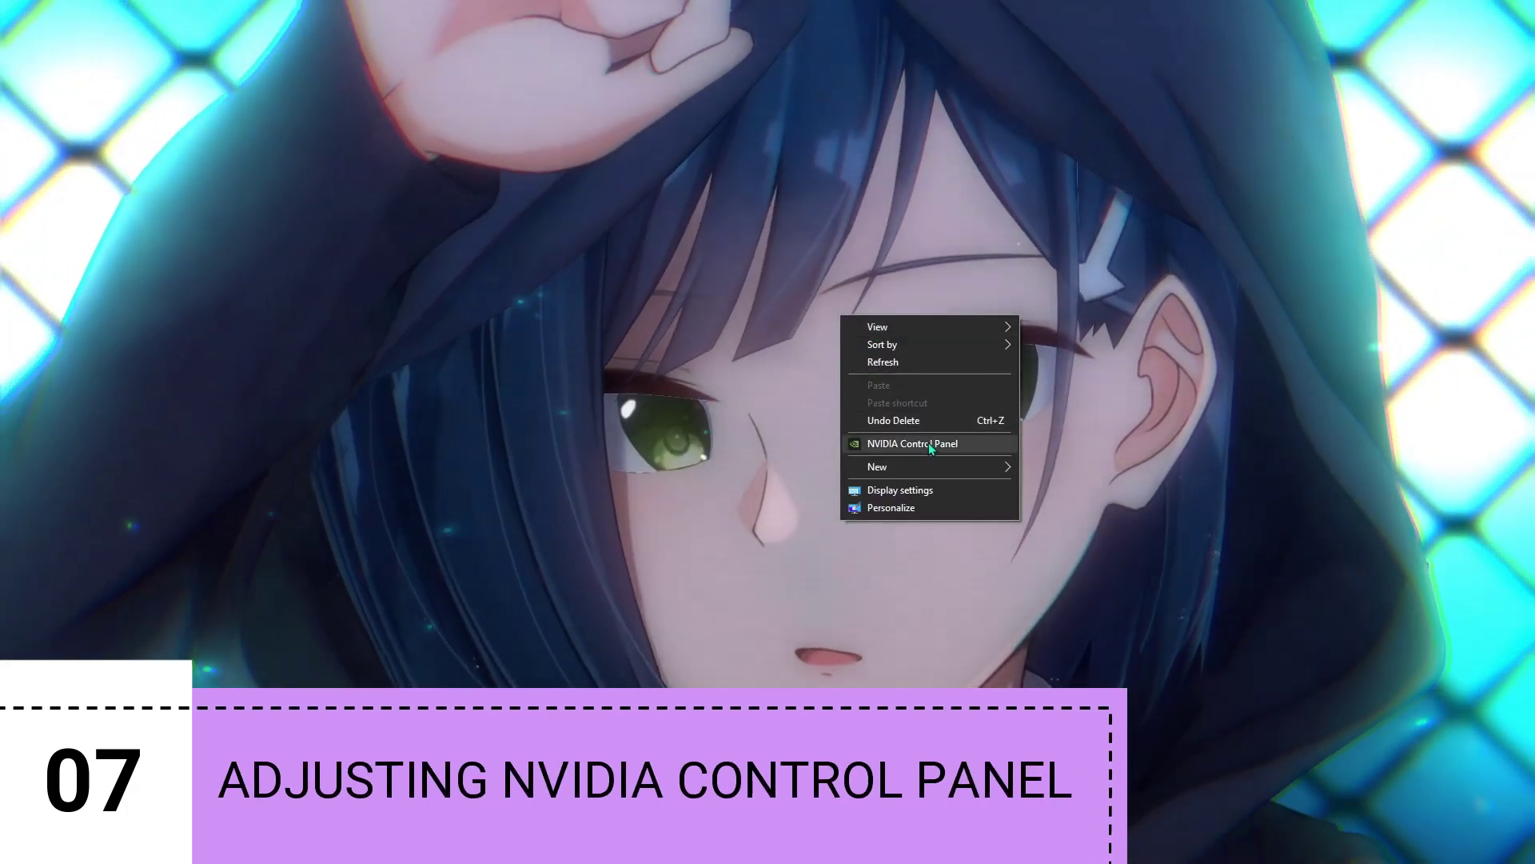
left_click(928, 443)
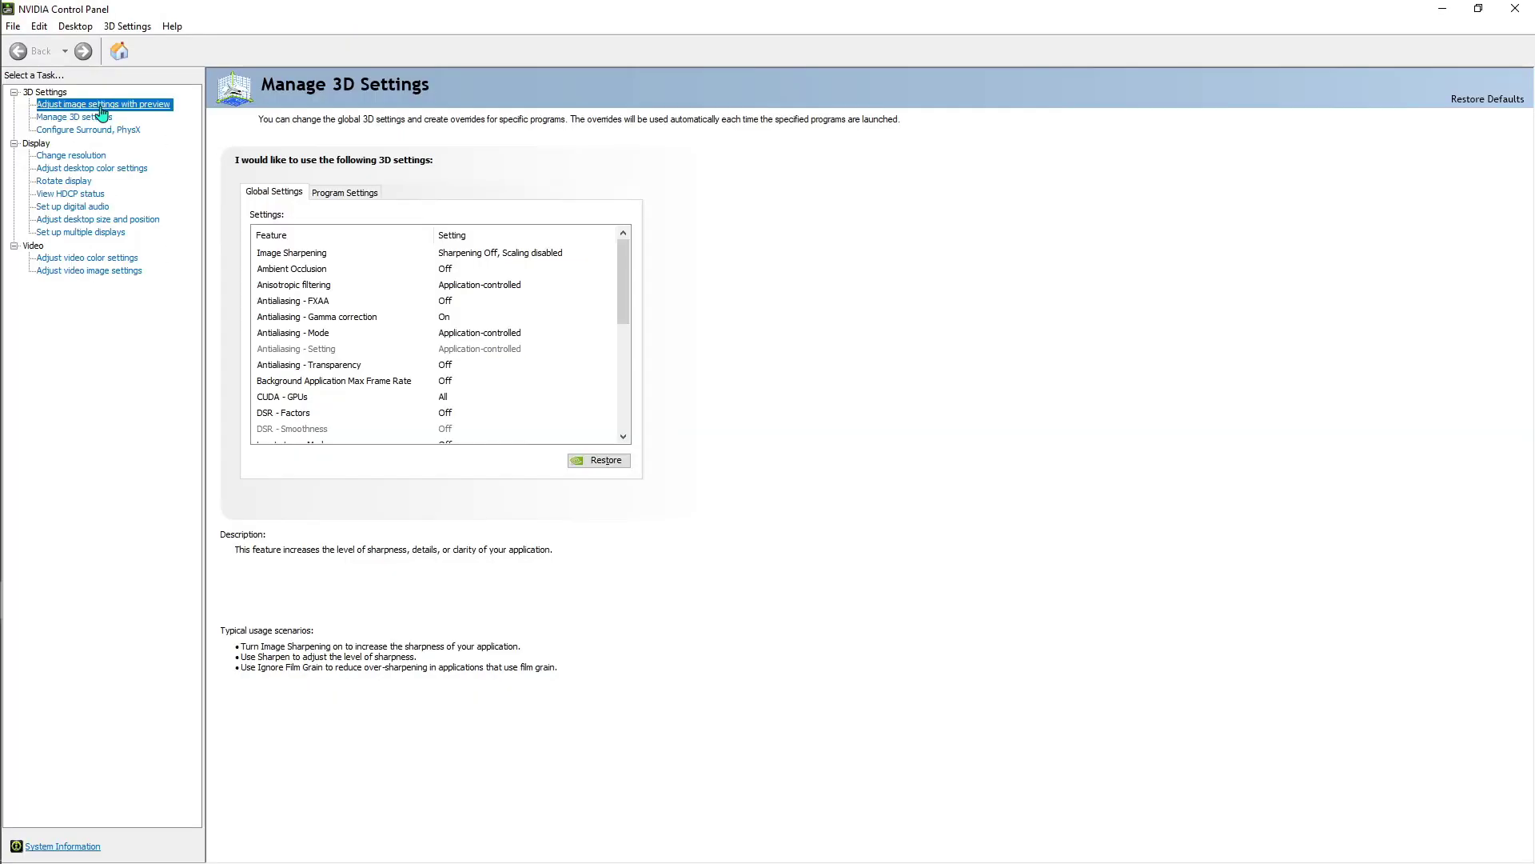
left_click(584, 118)
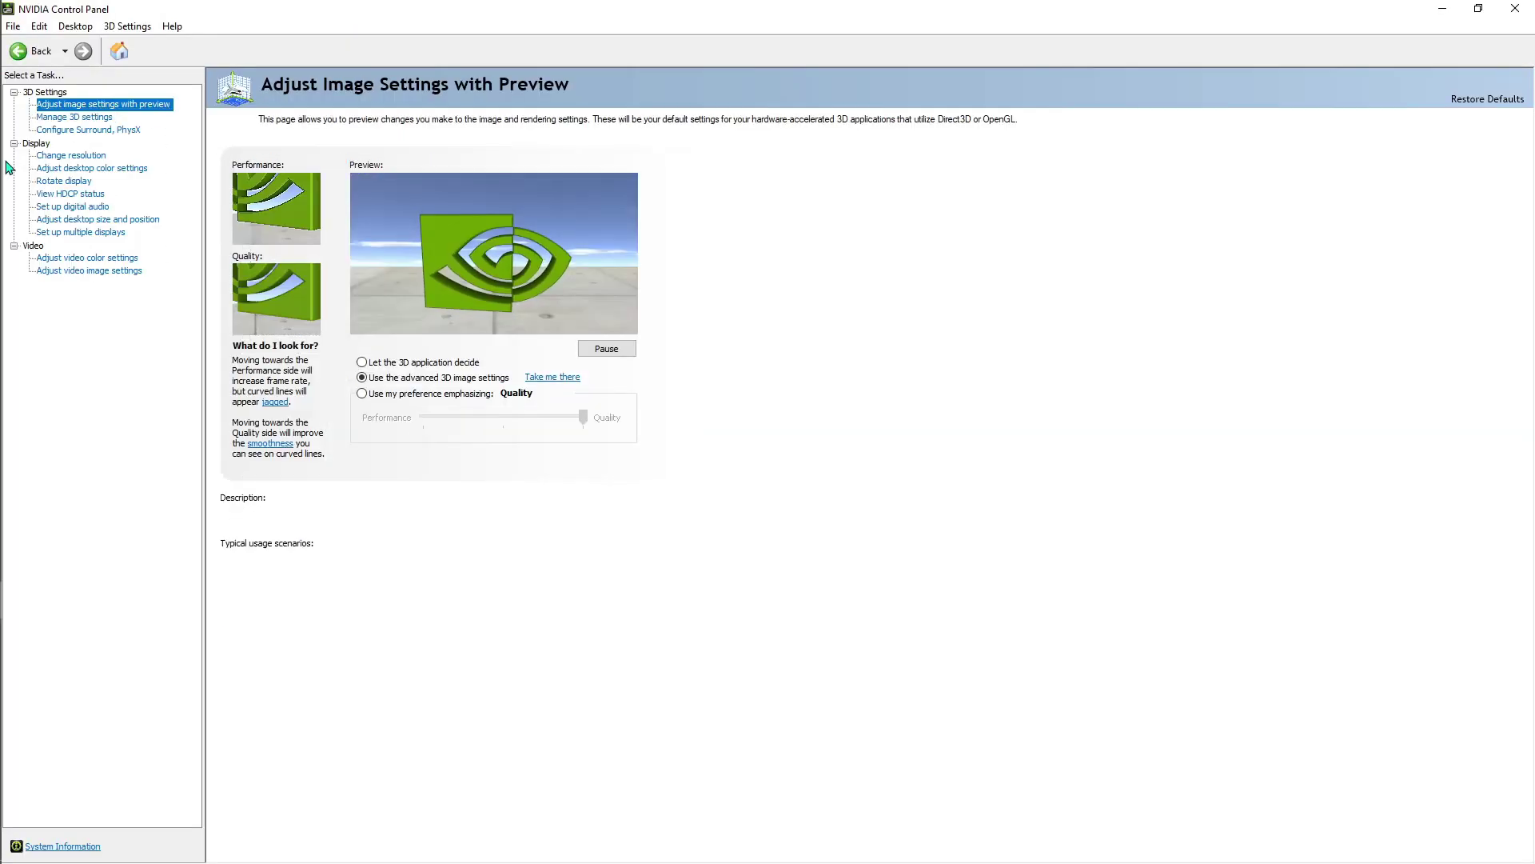
left_click(404, 399)
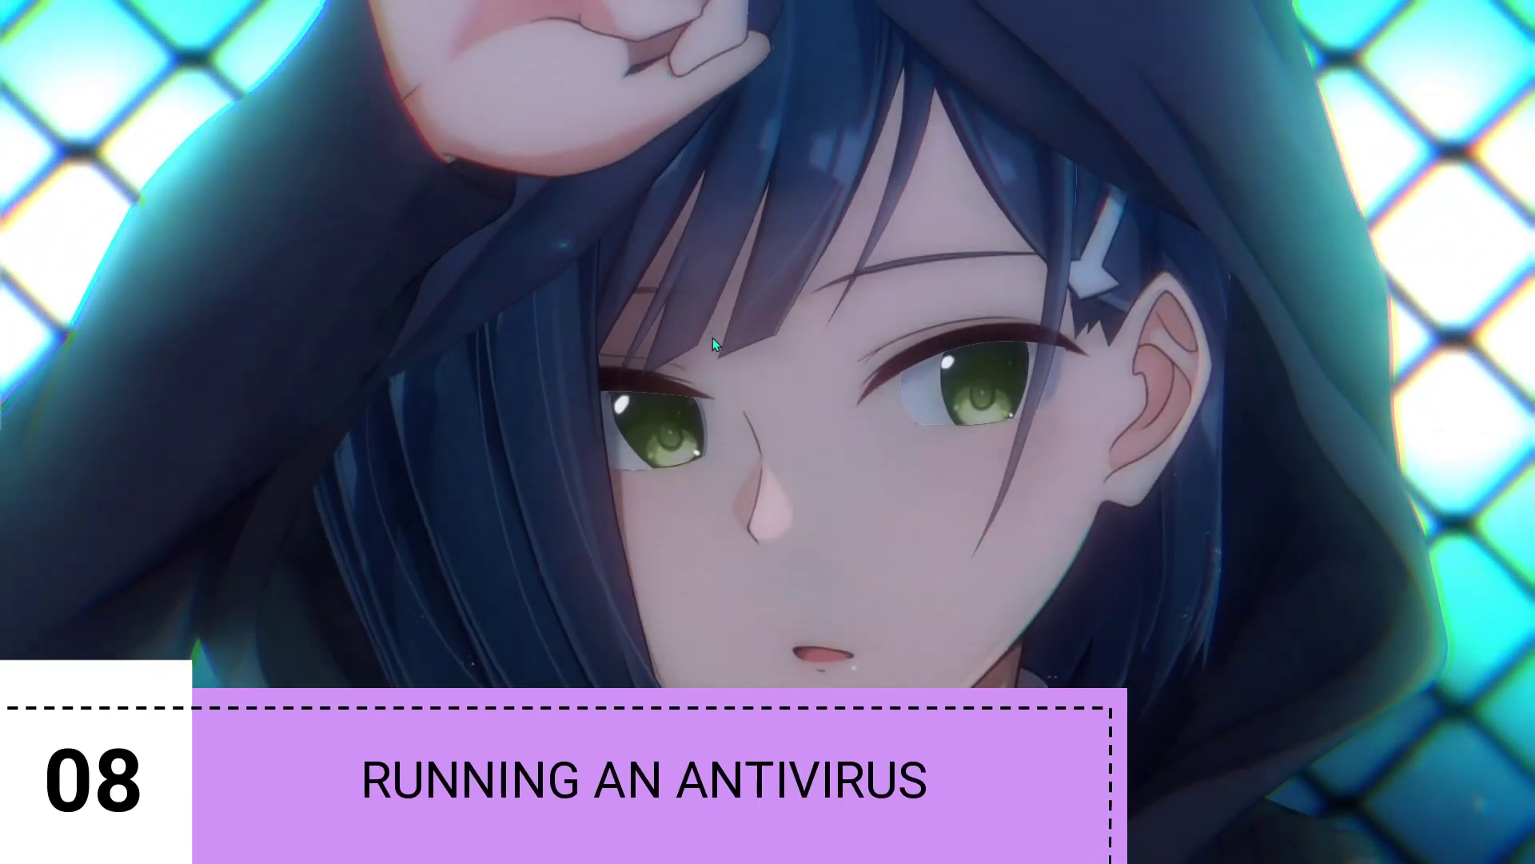
Launch Bitdefender Total Security, start a Quick Scan of the PC and stop it.
key("super")
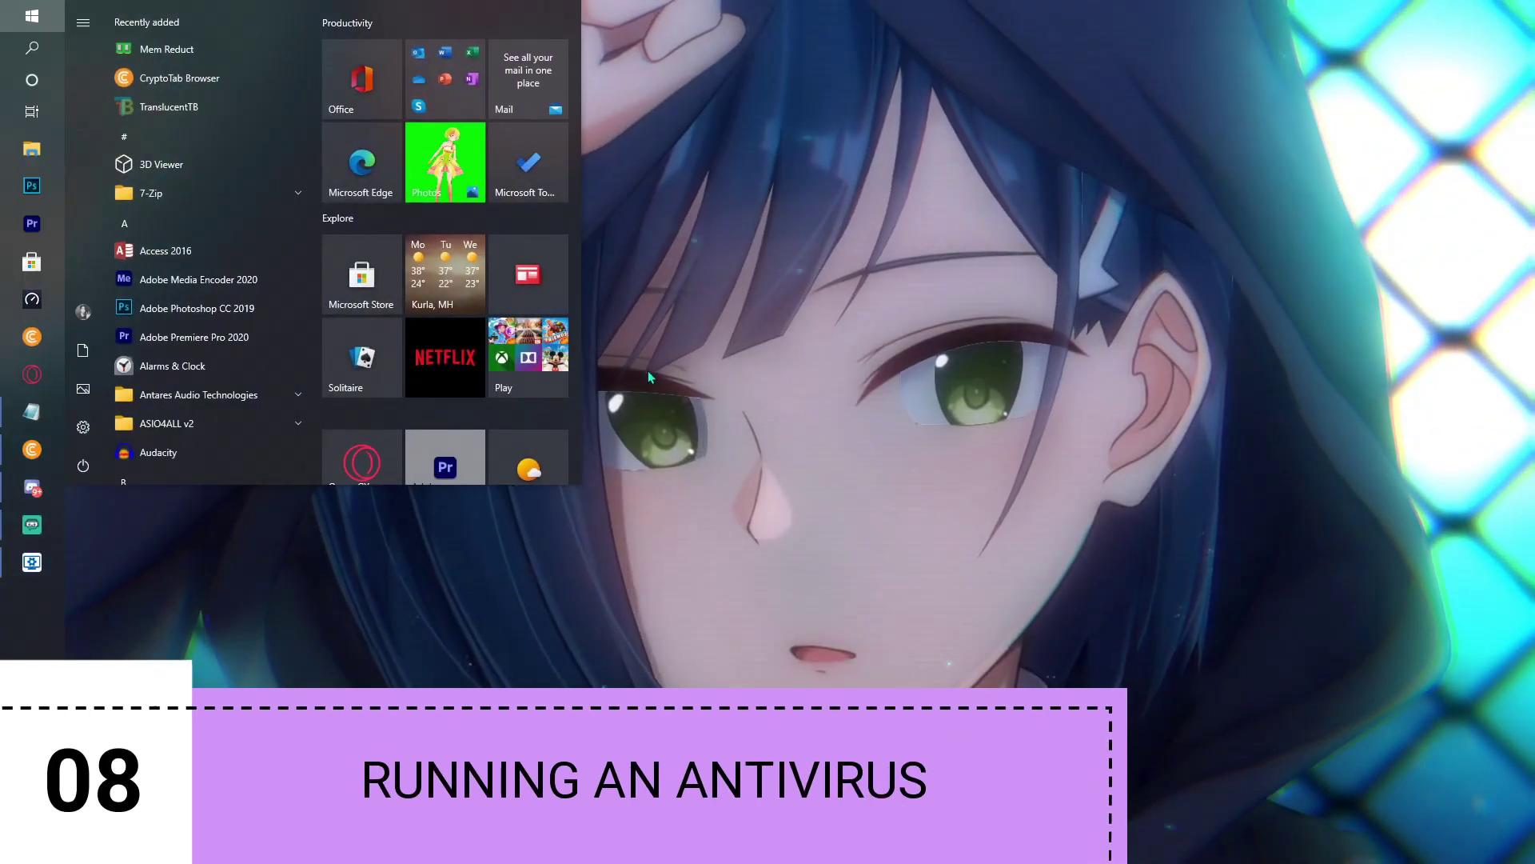
type("bi")
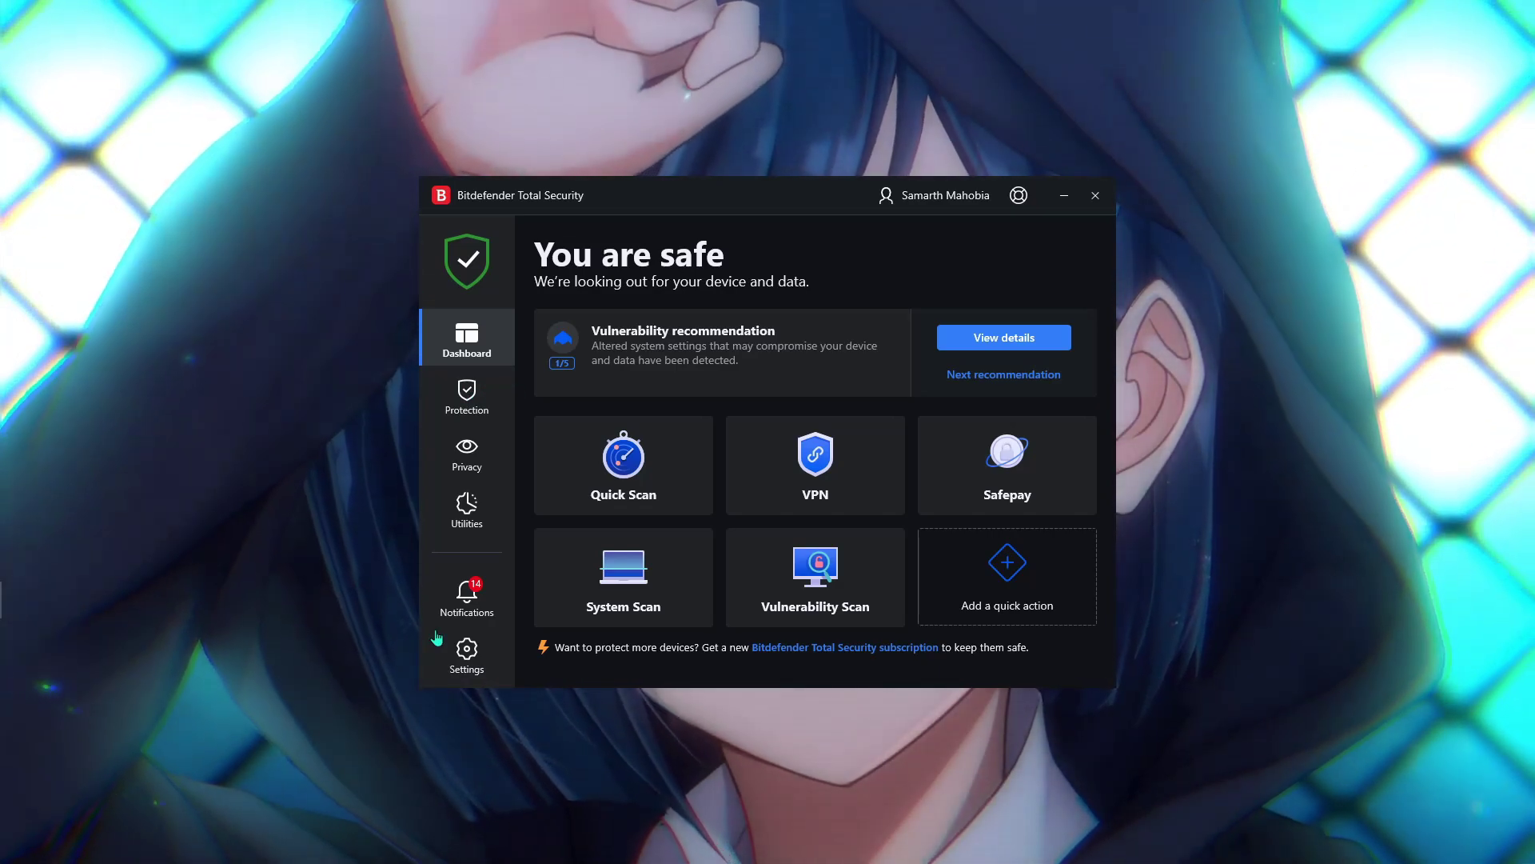
left_click(703, 422)
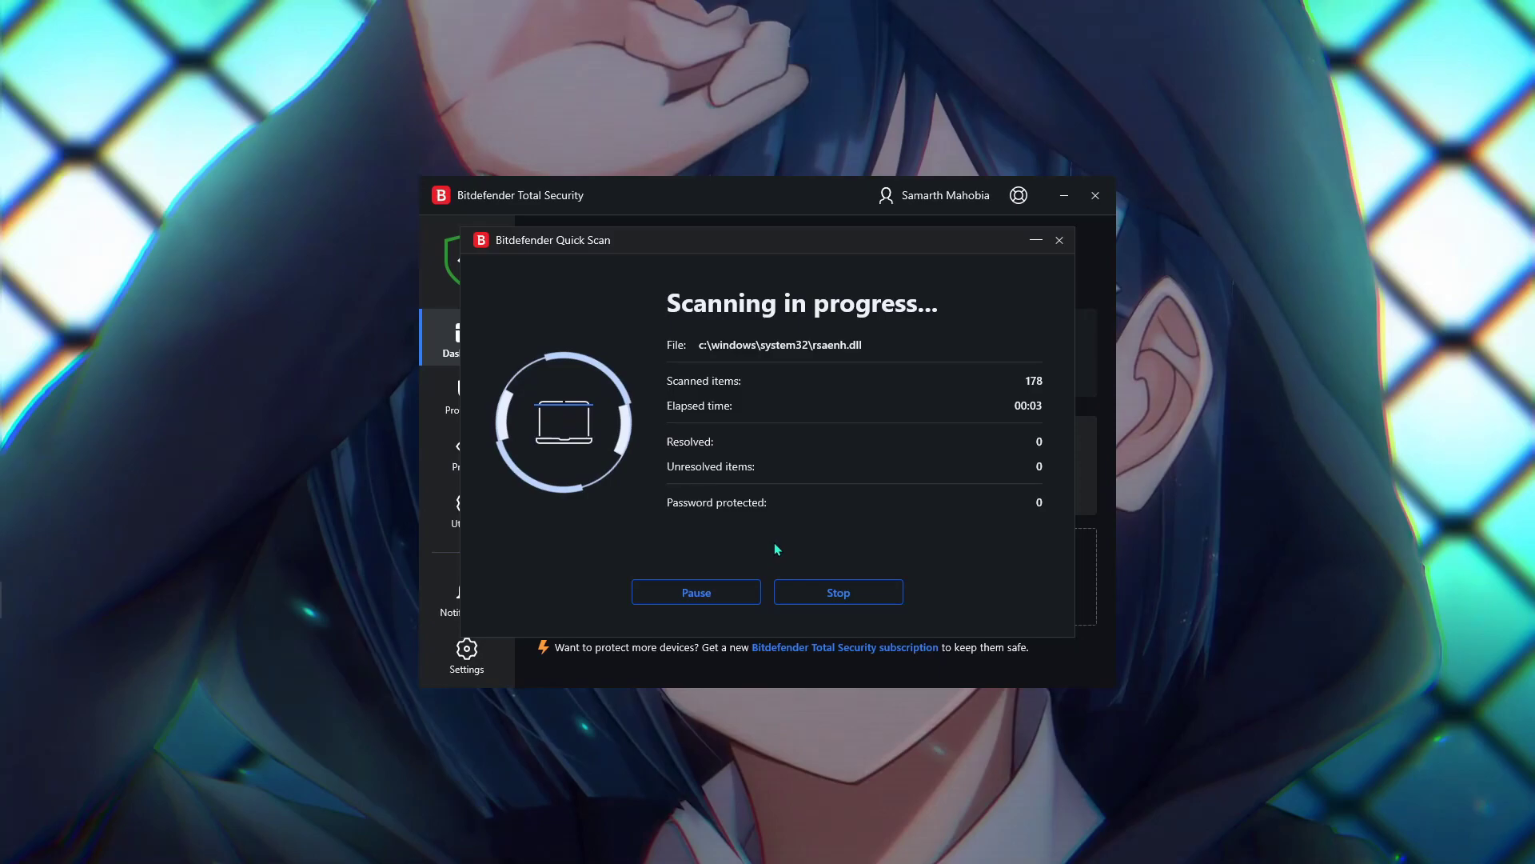
left_click(838, 592)
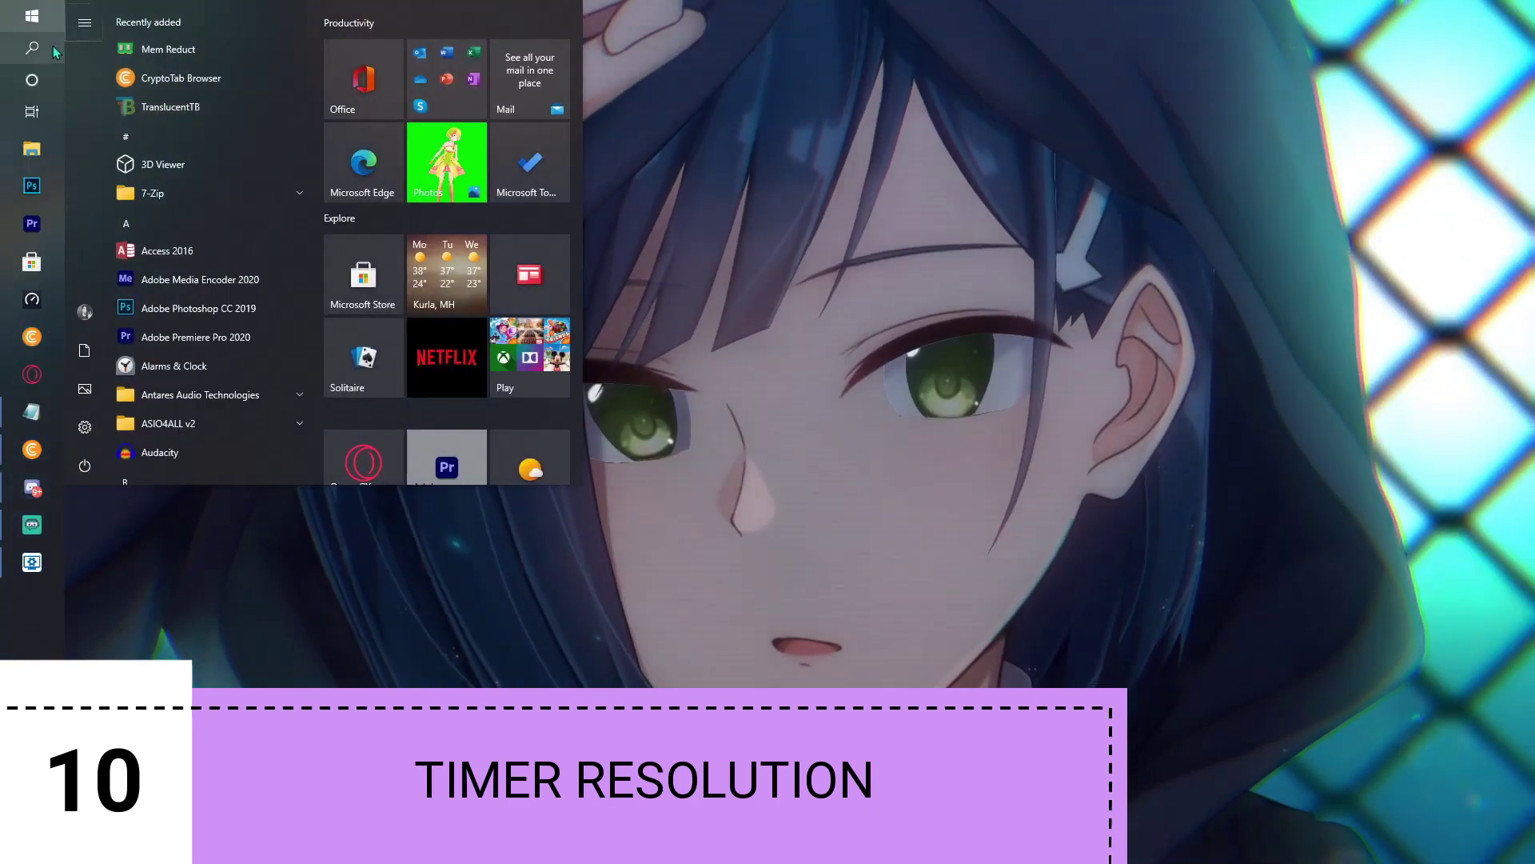
Find and launch TimerResolution.exe, and set the timer resolution to its maximum.
left_click(32, 46)
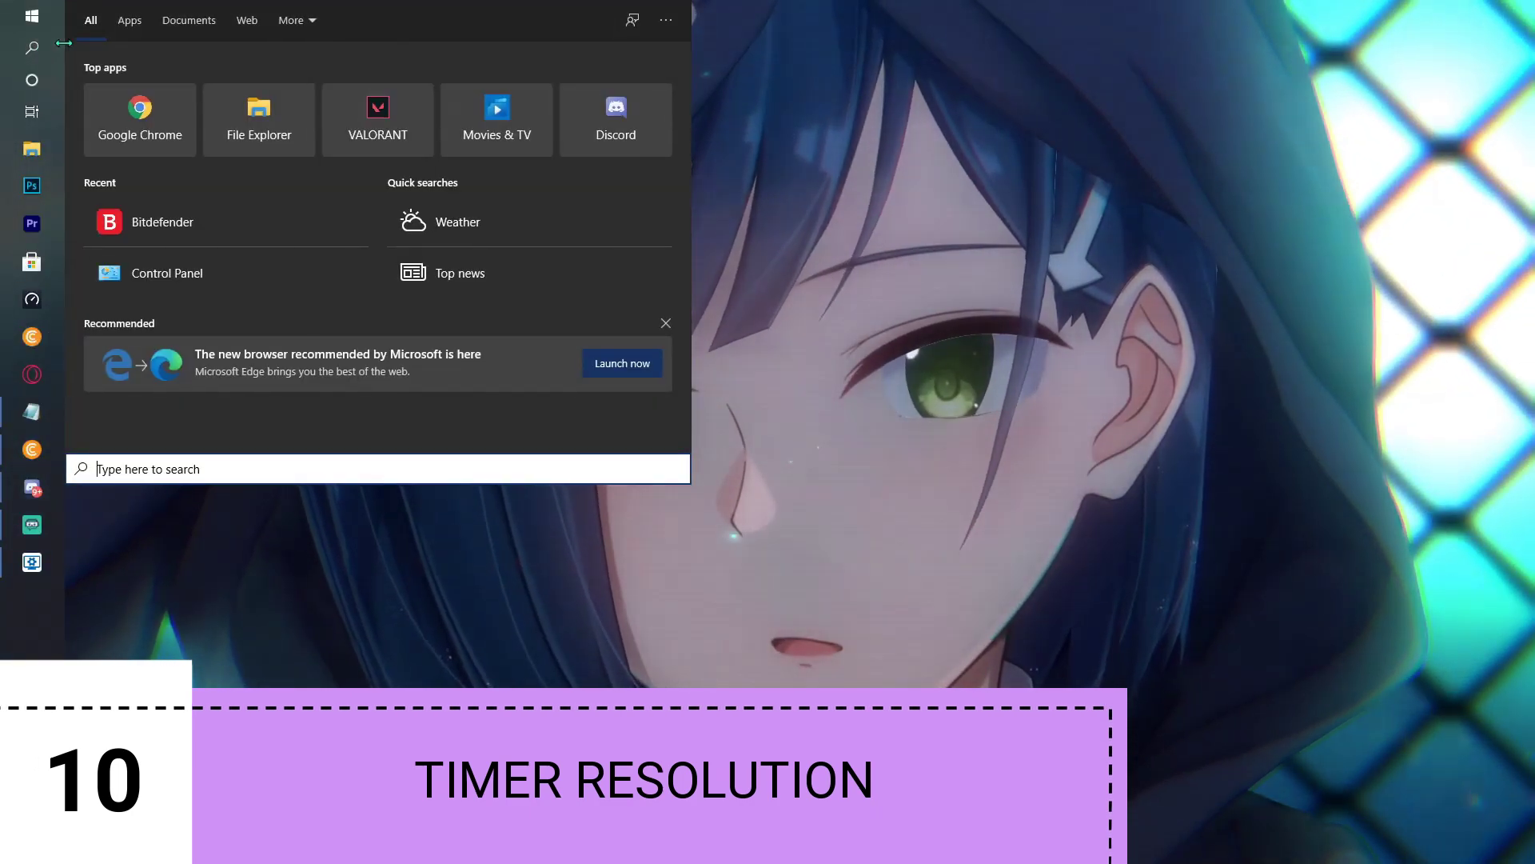
type("timer")
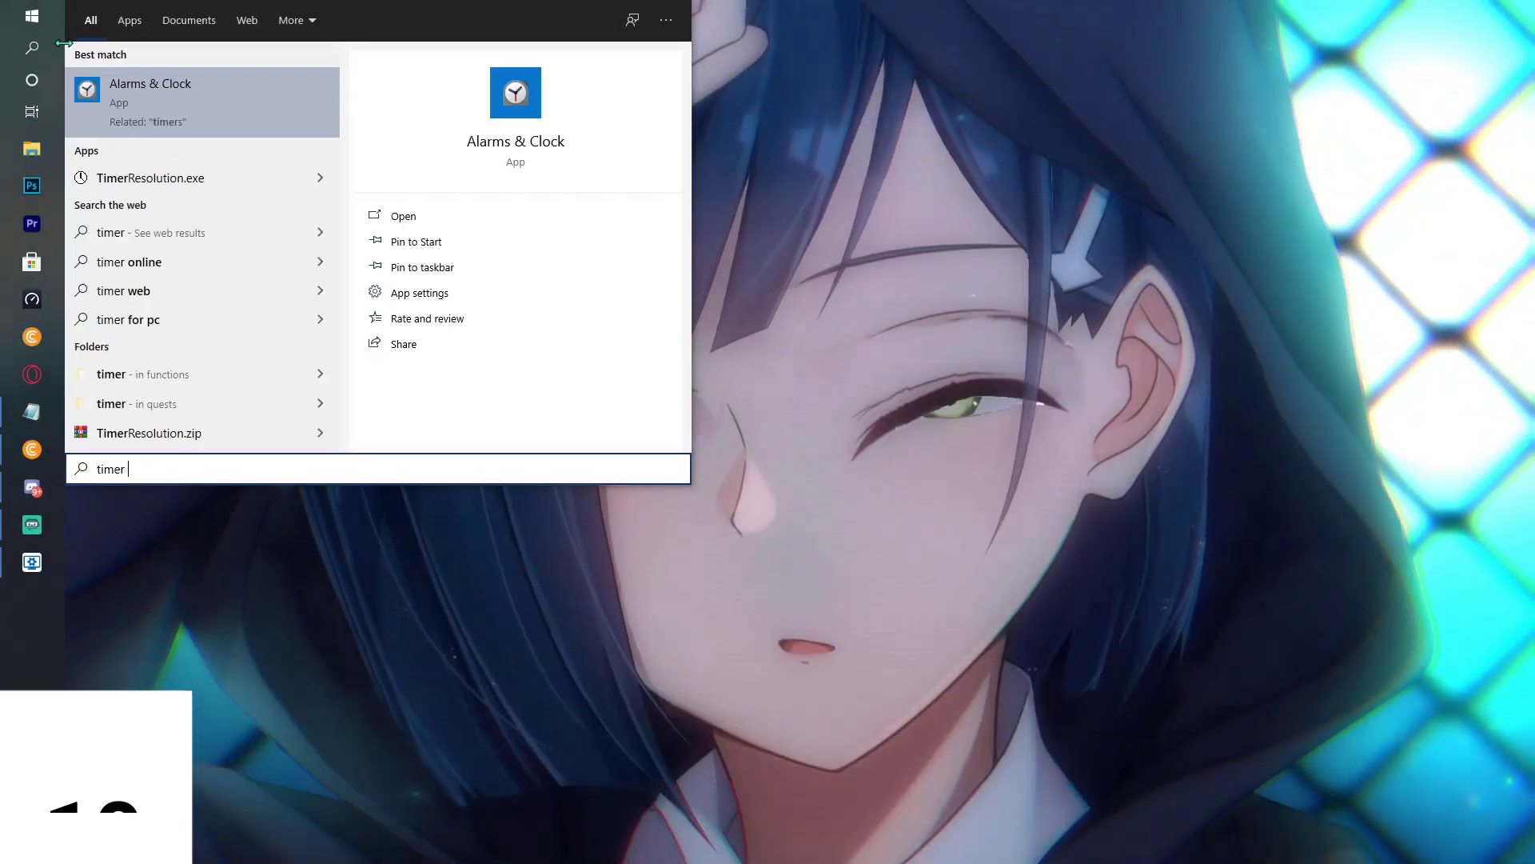
key("Down")
key("Return")
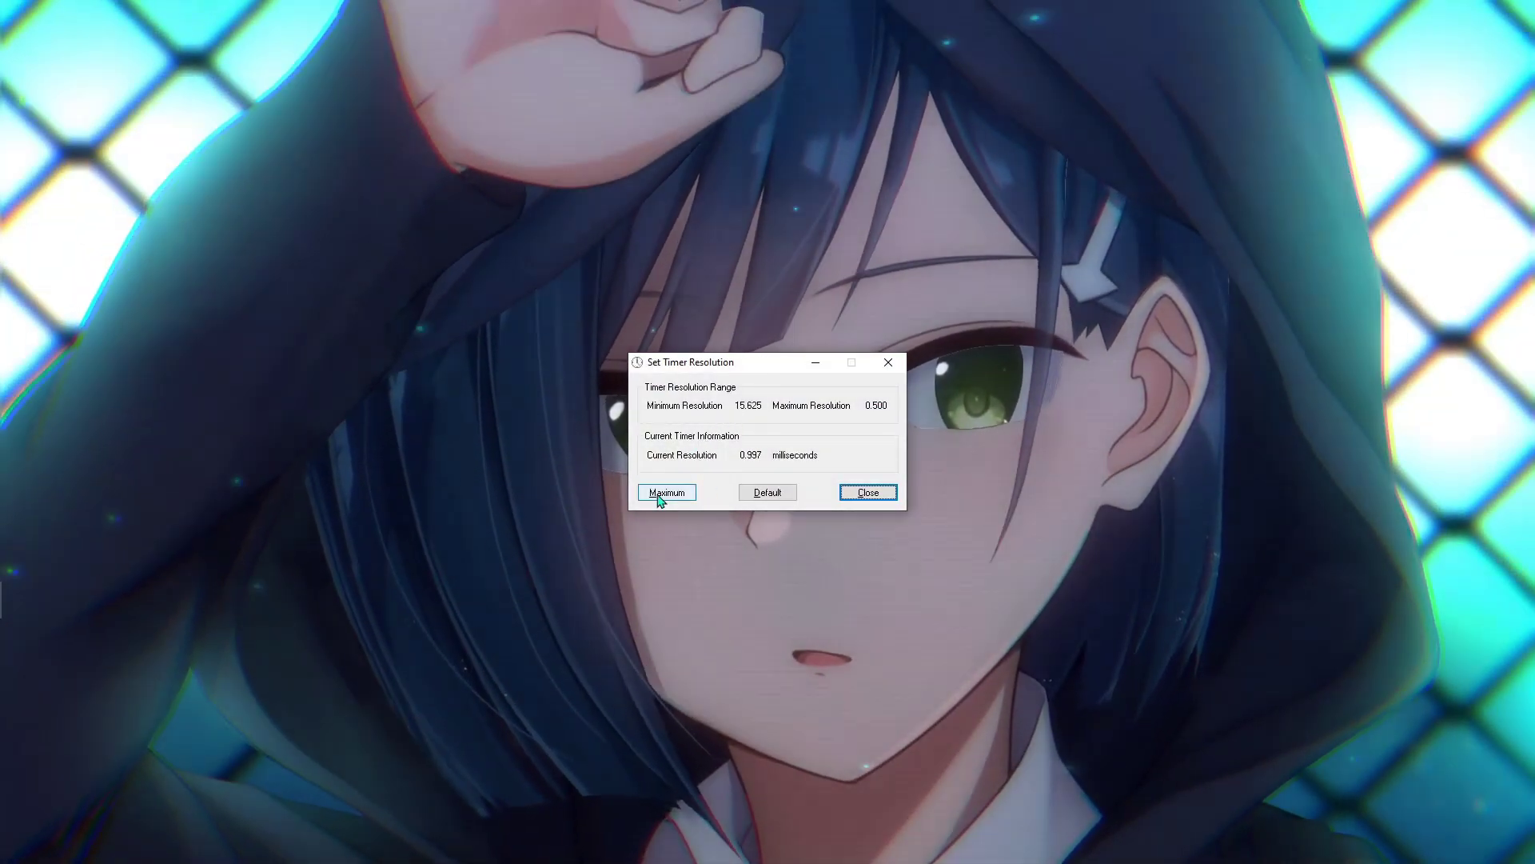
left_click(664, 494)
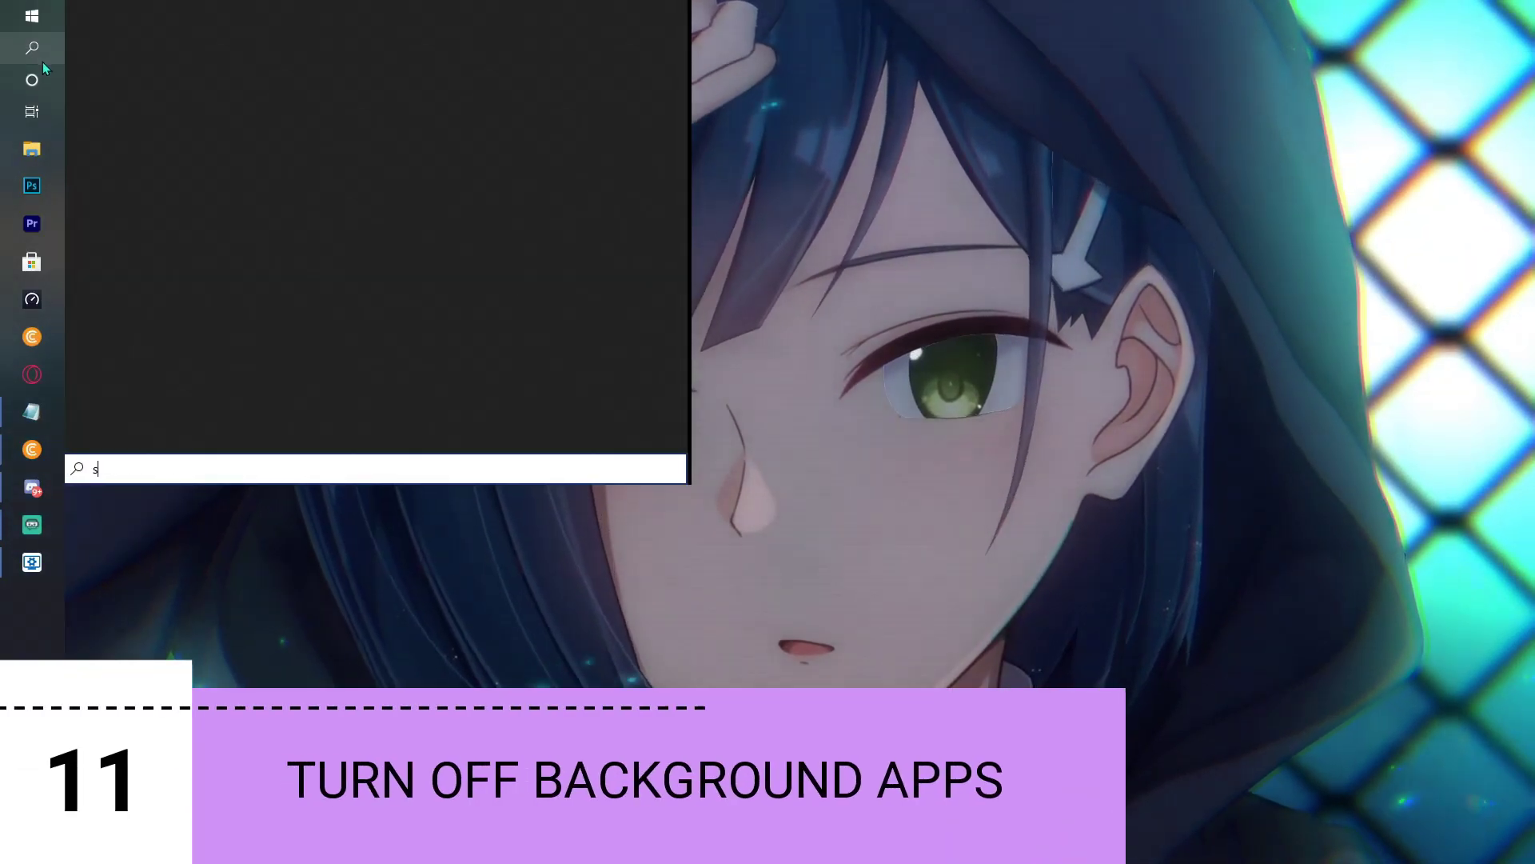
Launch Windows Settings, search for the background options and open the Background apps page.
type("ett")
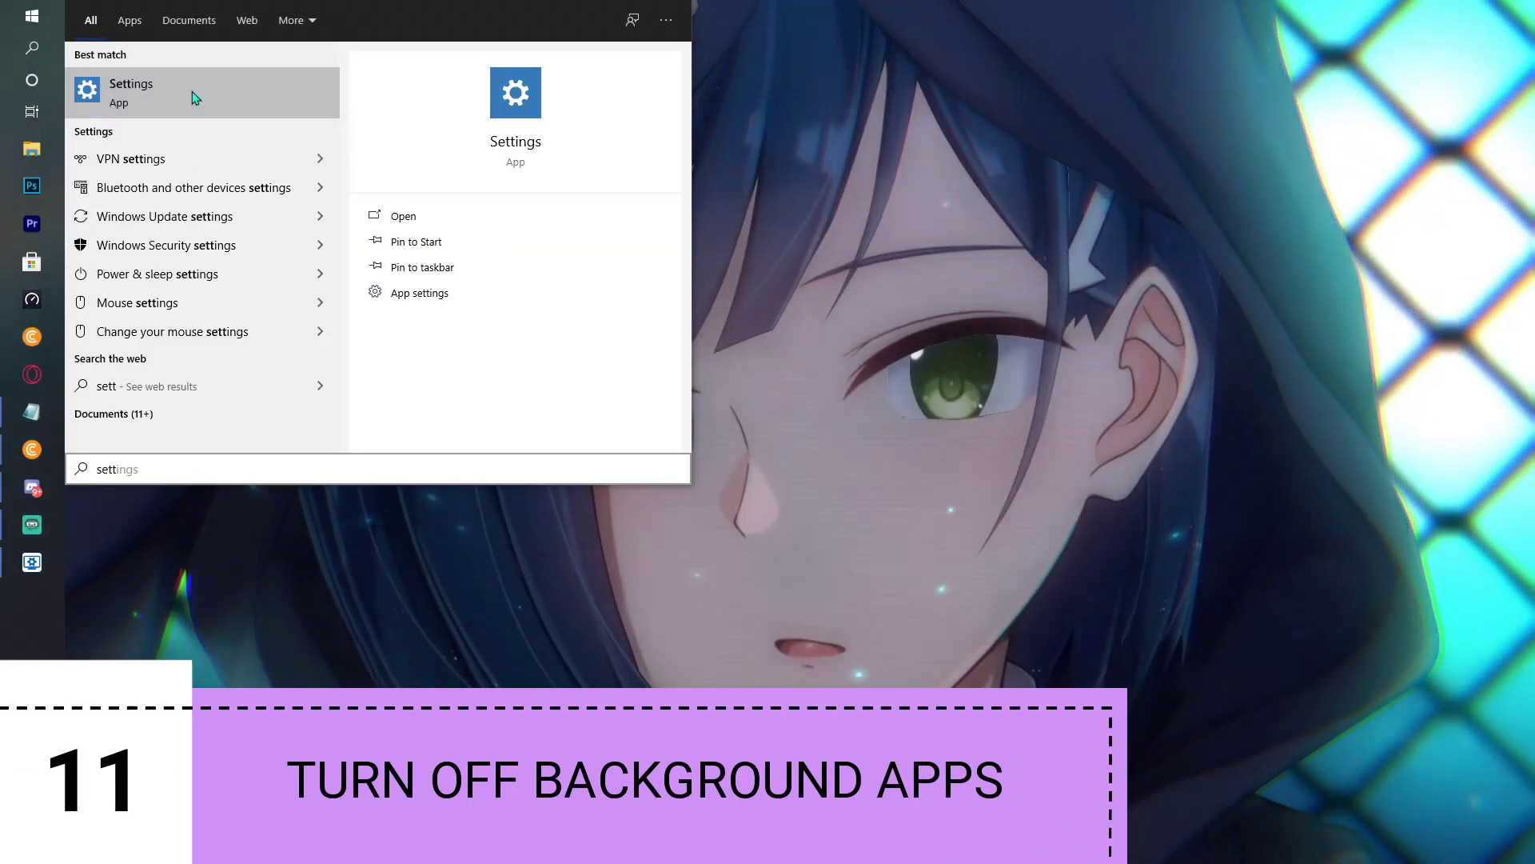
left_click(195, 96)
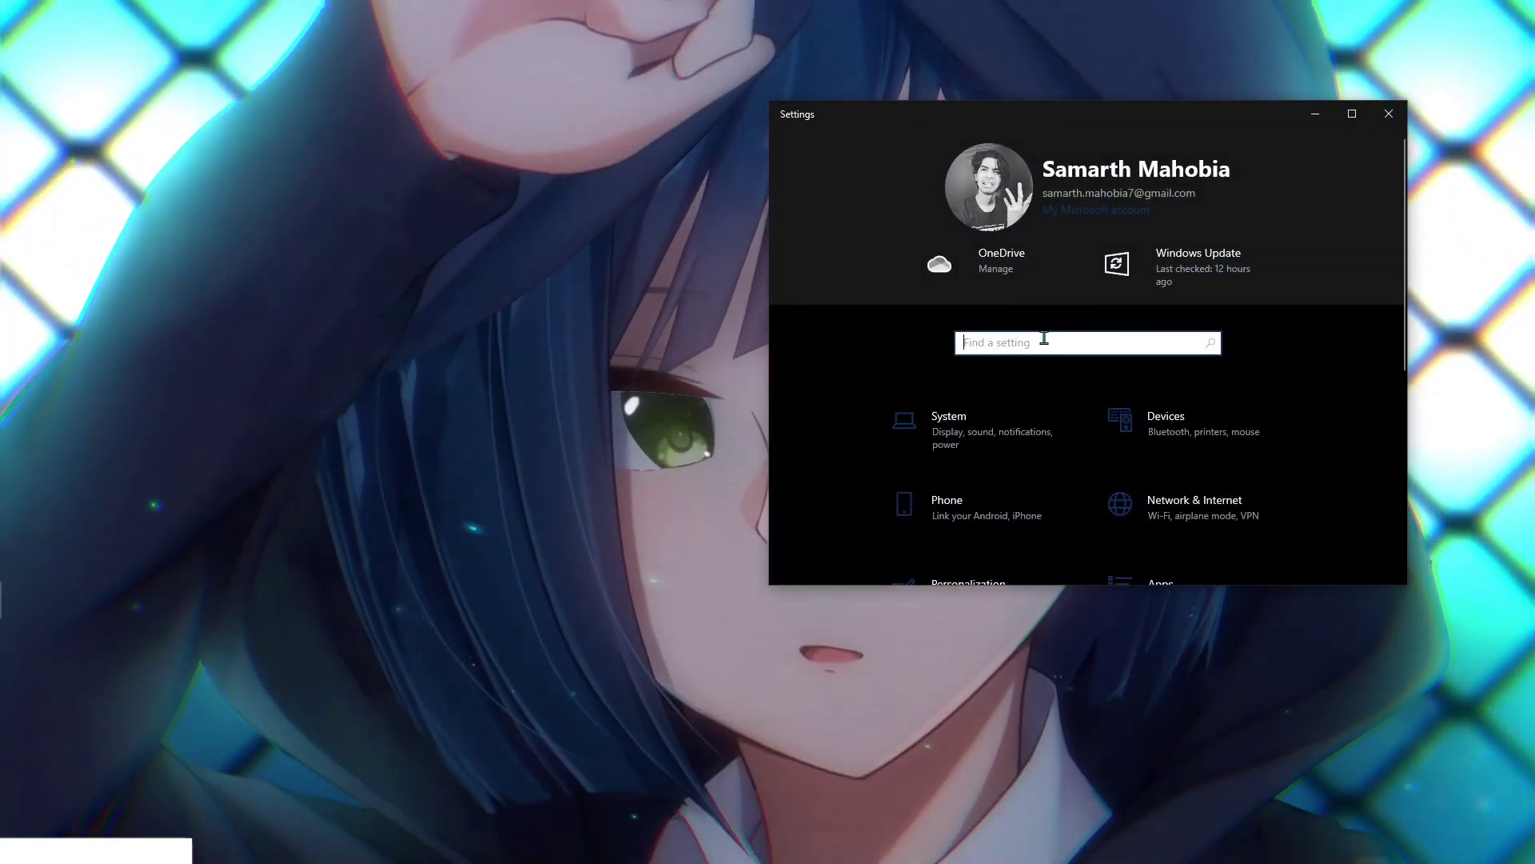
left_click(1044, 339)
type("bag")
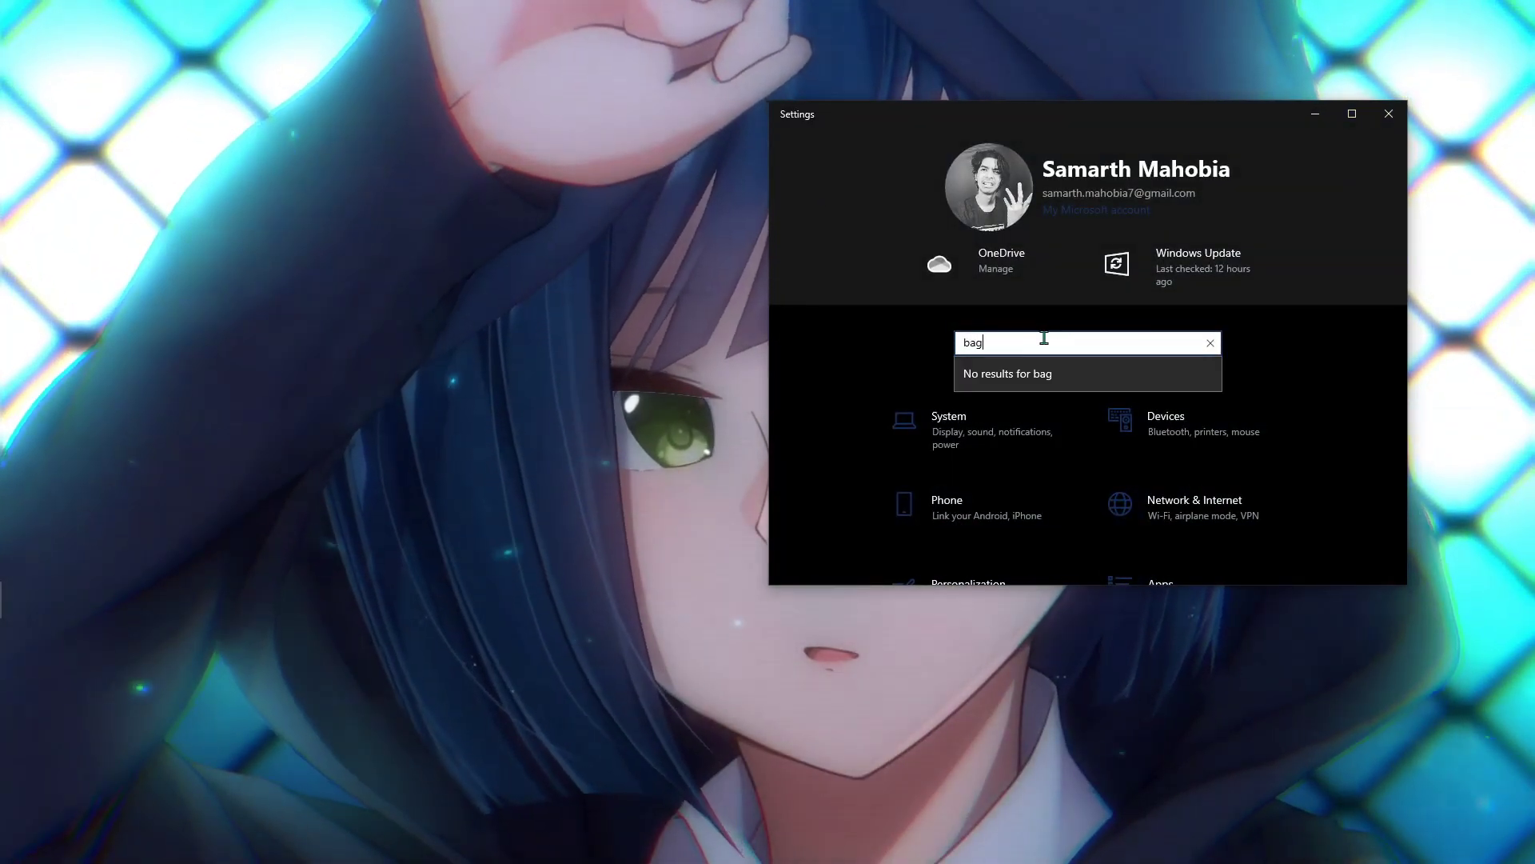
key("BackSpace")
type("ck")
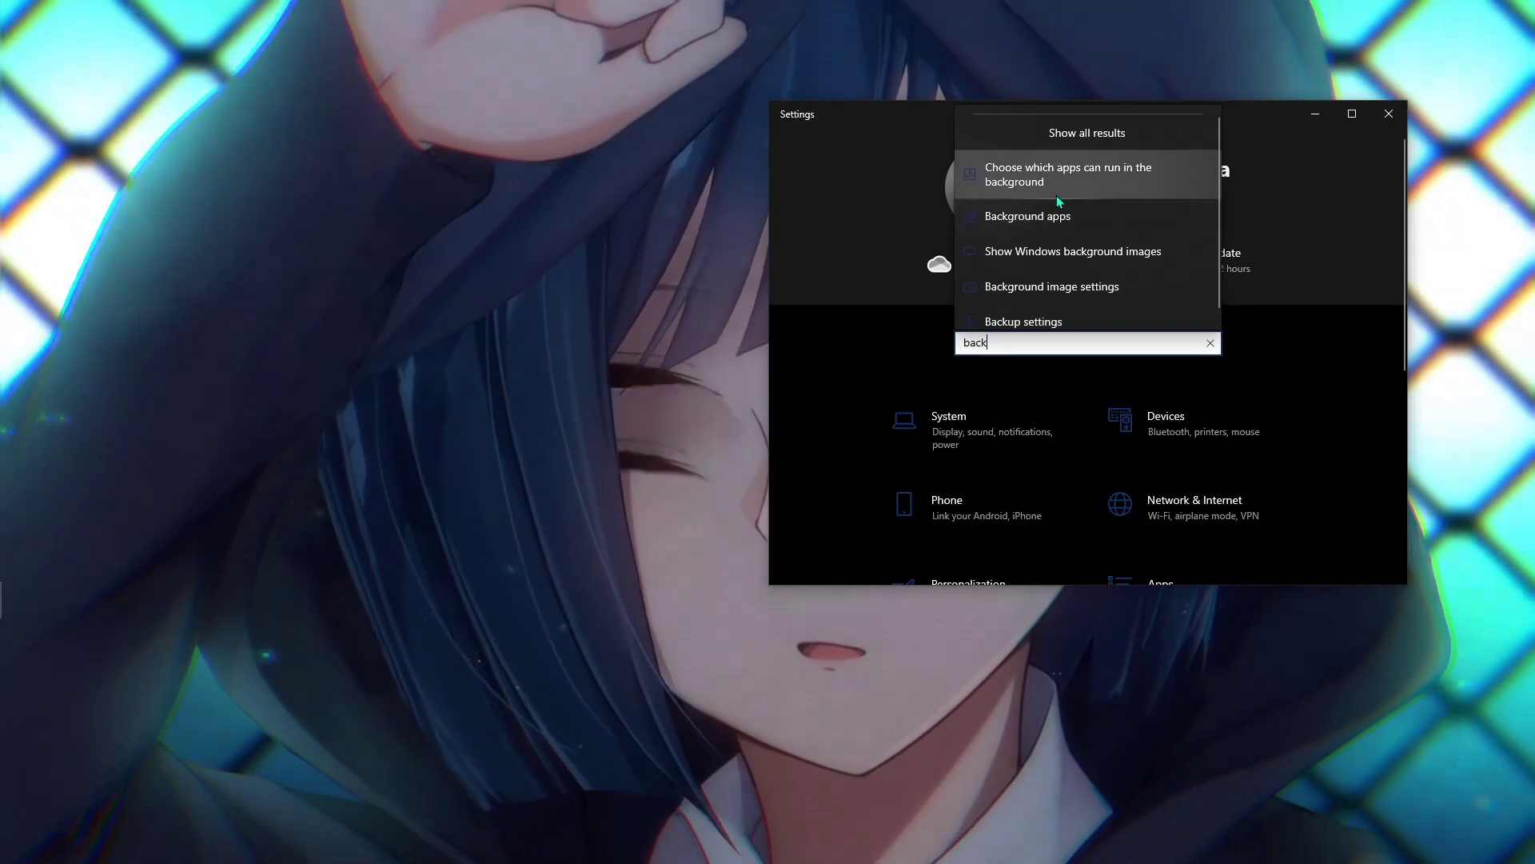
left_click(1055, 209)
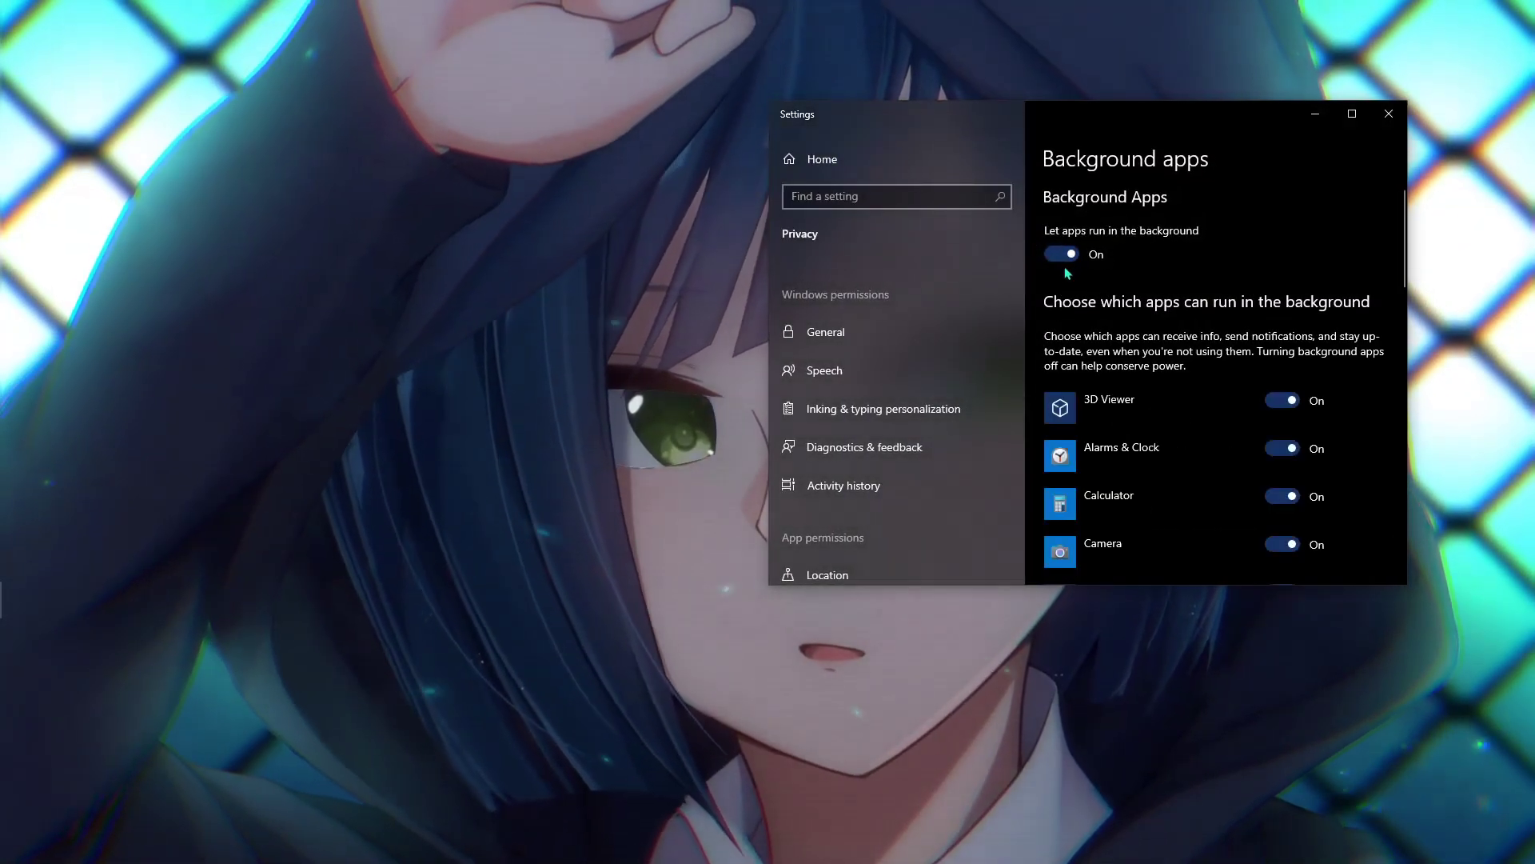